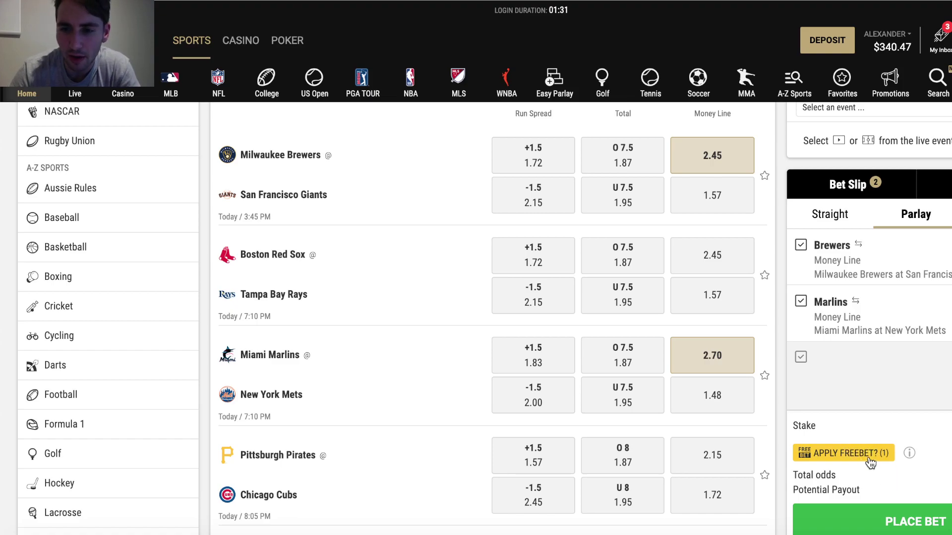
- Apply the Money Monday Club free bet to the Brewers–Marlins parlay and place it
left_click(852, 455)
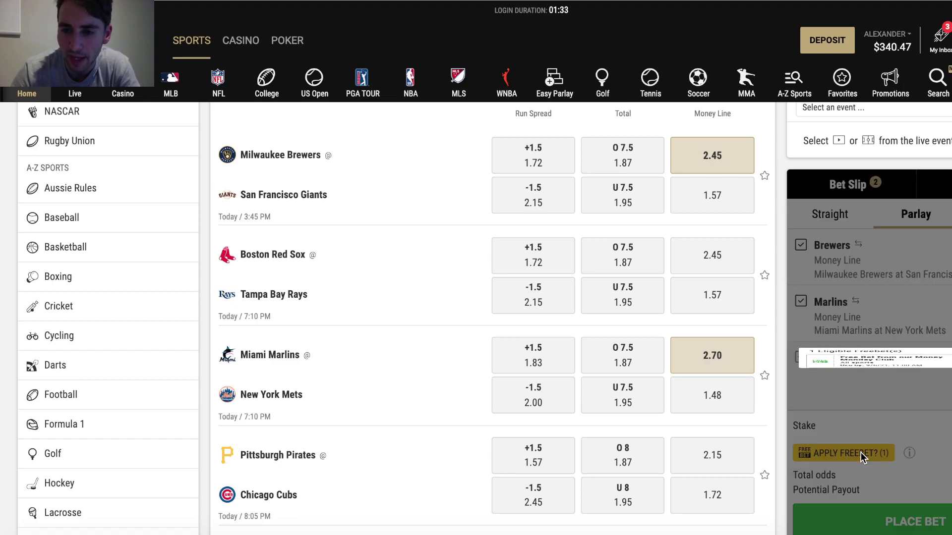
left_click(927, 366)
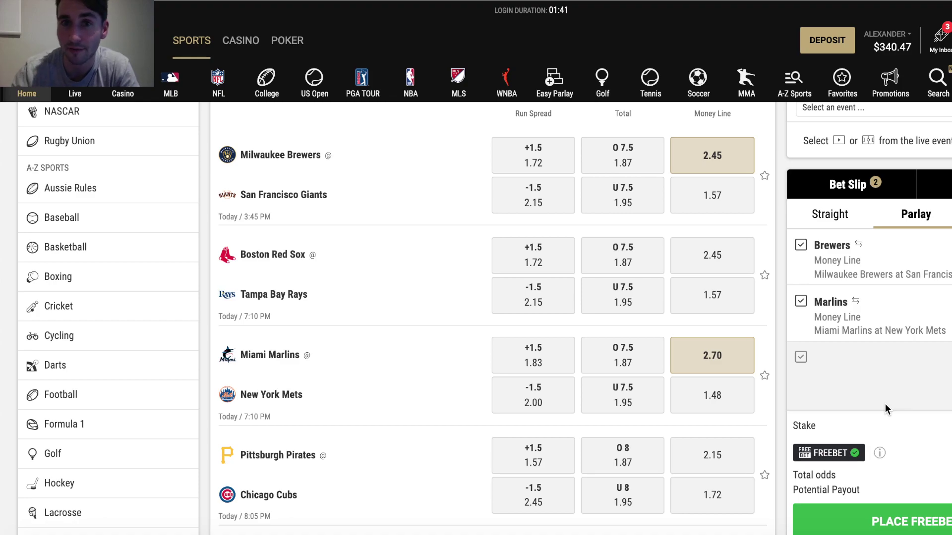
left_click(922, 521)
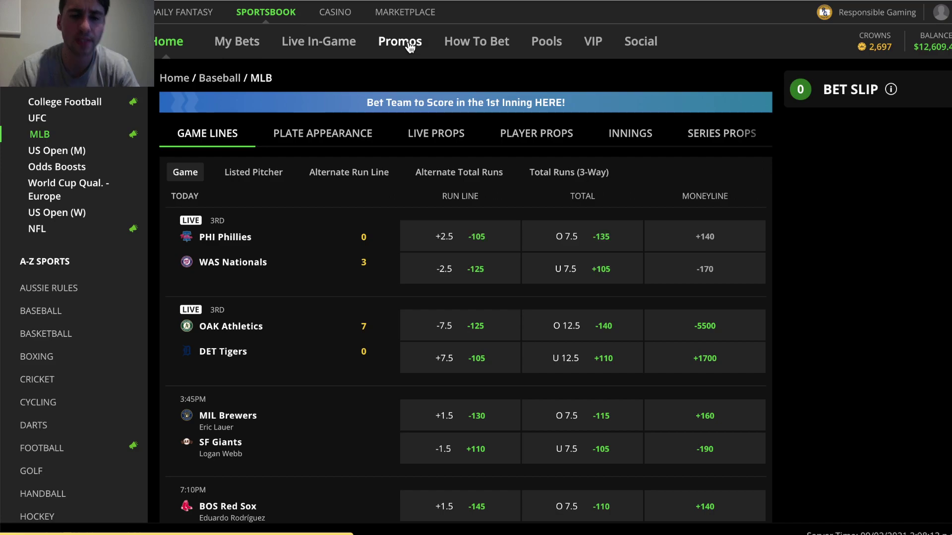
- Review the Tampa Bay +73 No Brainer promo's title and description on the Promos page
left_click(408, 48)
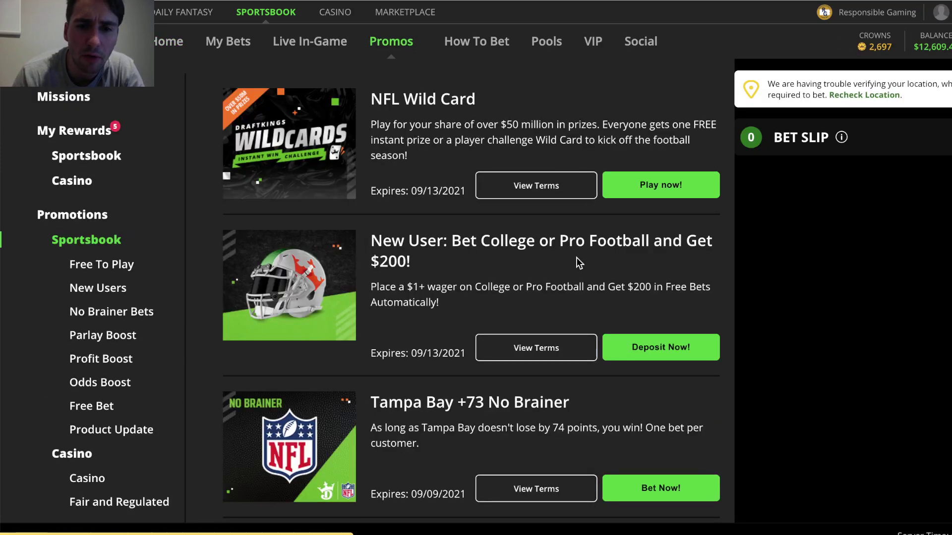
scroll(577, 257, "down", 2)
triple_click(465, 275)
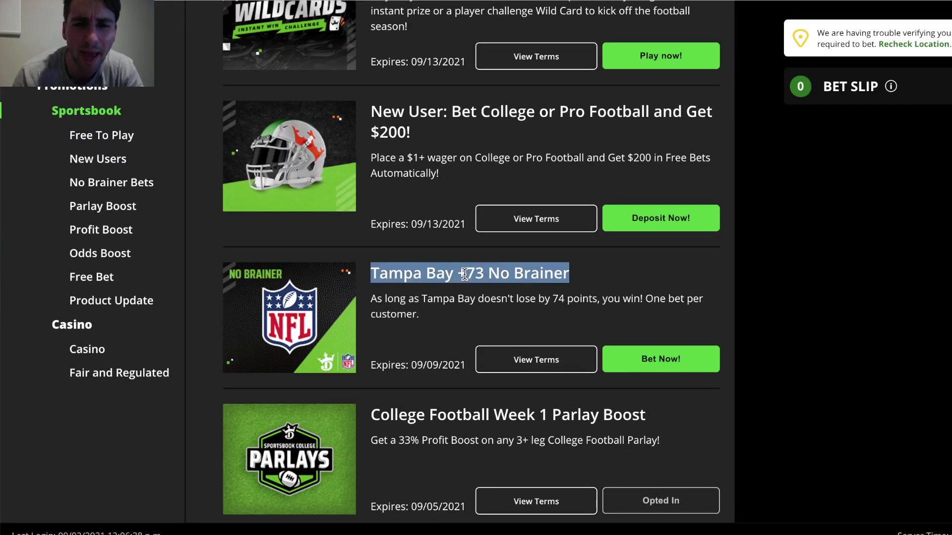
triple_click(491, 269)
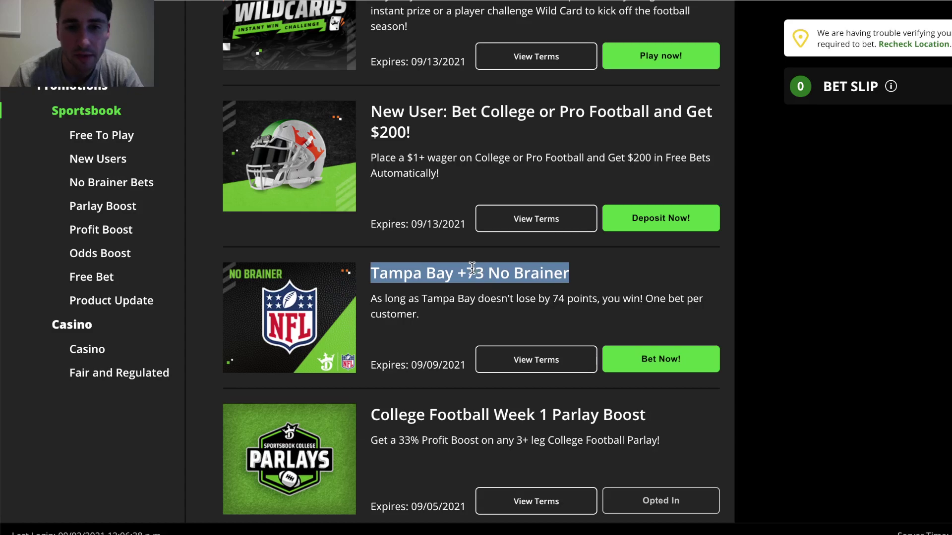
triple_click(471, 268)
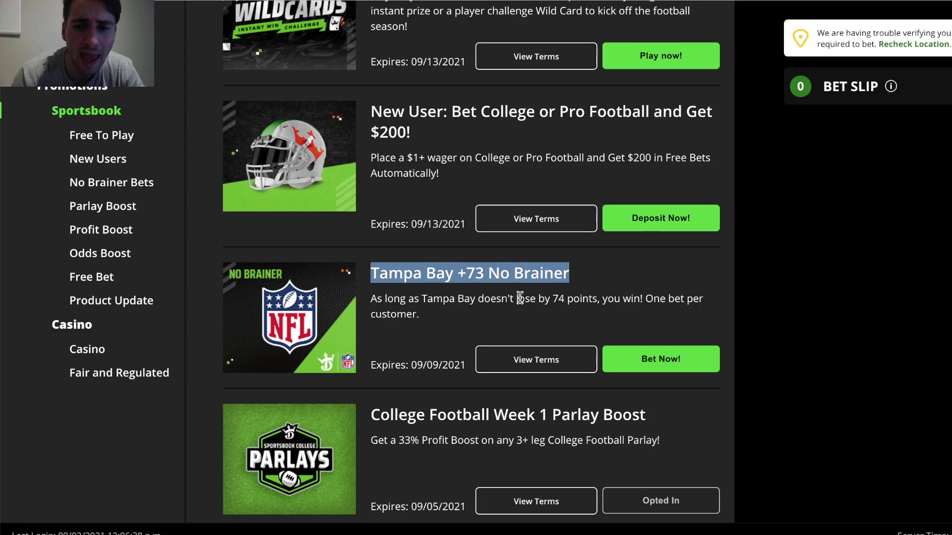
triple_click(528, 299)
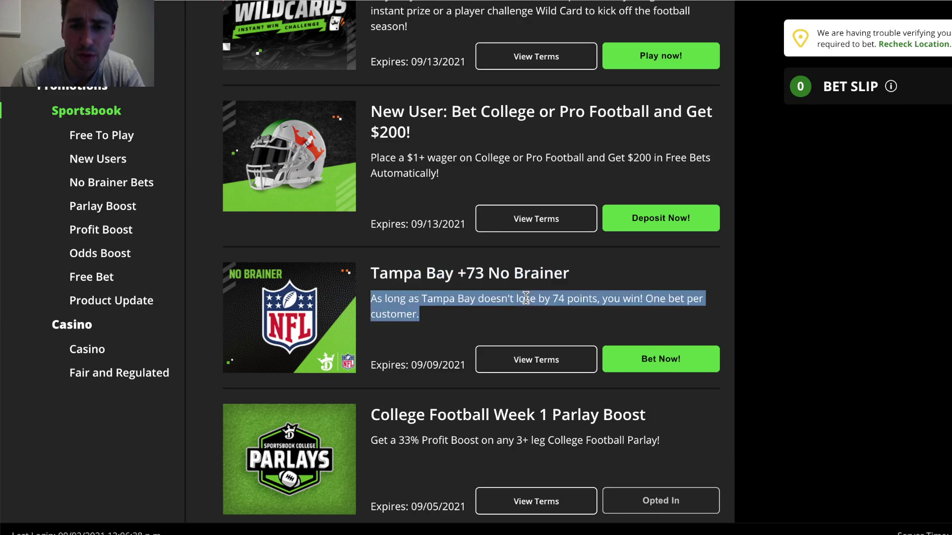
scroll(496, 223, "up", 2)
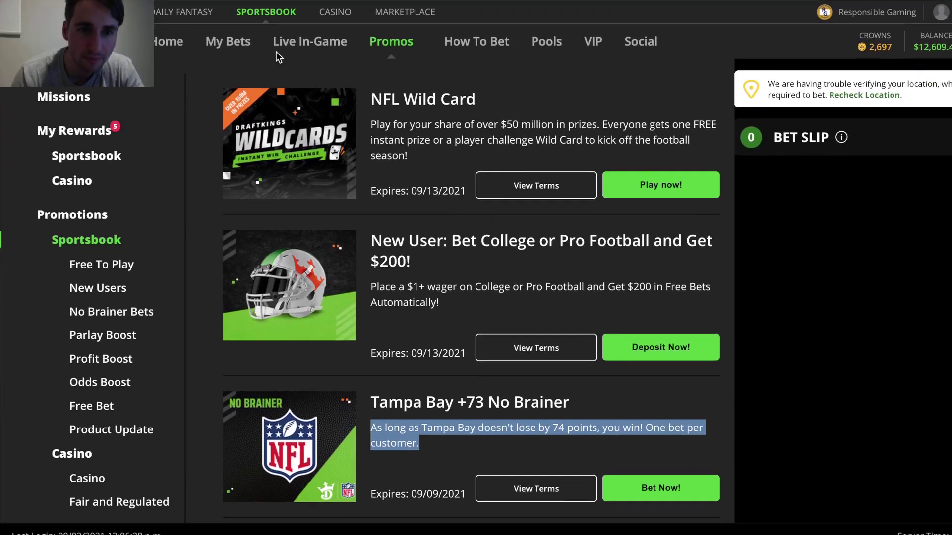
- Check the TB Buccaneers +73 bet's -110 odds in My Bets, then view the NFL game lines
left_click(238, 41)
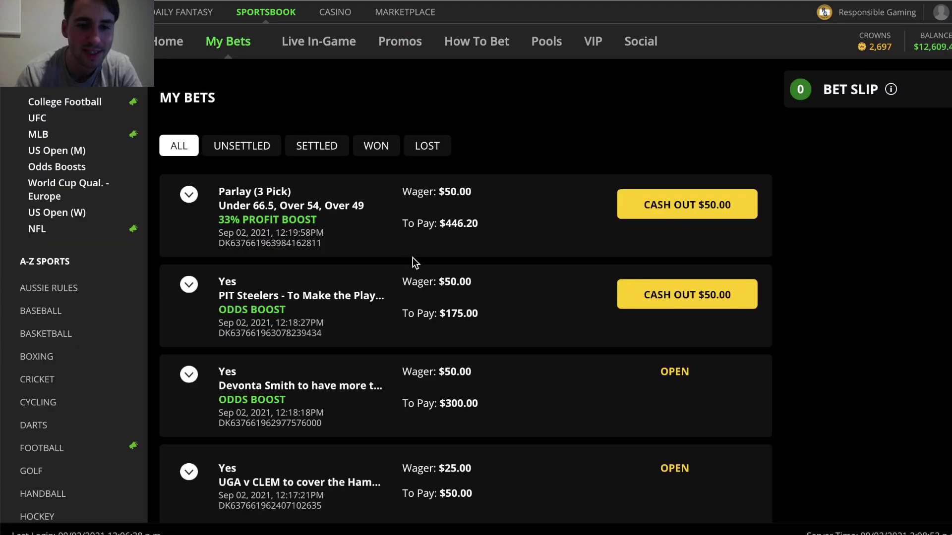
scroll(413, 263, "down", 3)
scroll(412, 260, "down", 2)
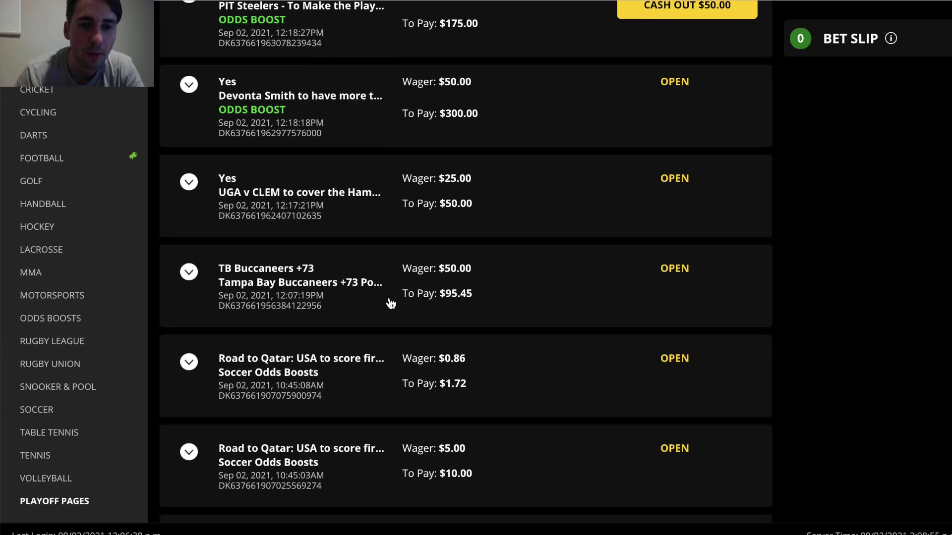
left_click(387, 258)
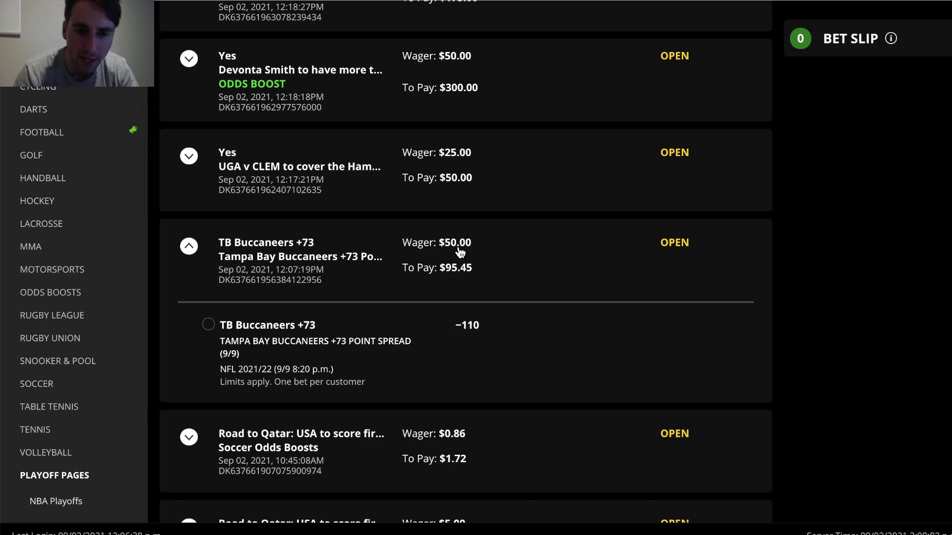
double_click(471, 326)
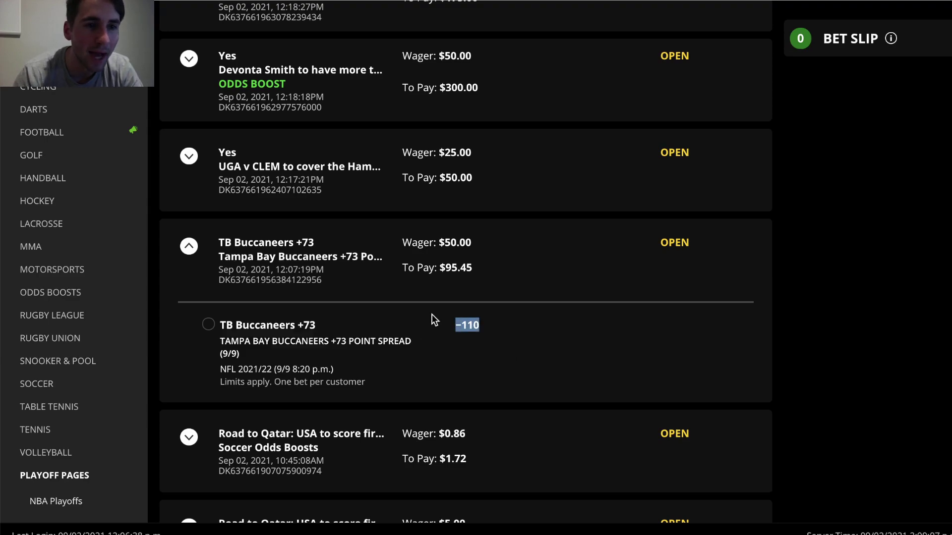
scroll(431, 318, "up", 5)
left_click(42, 229)
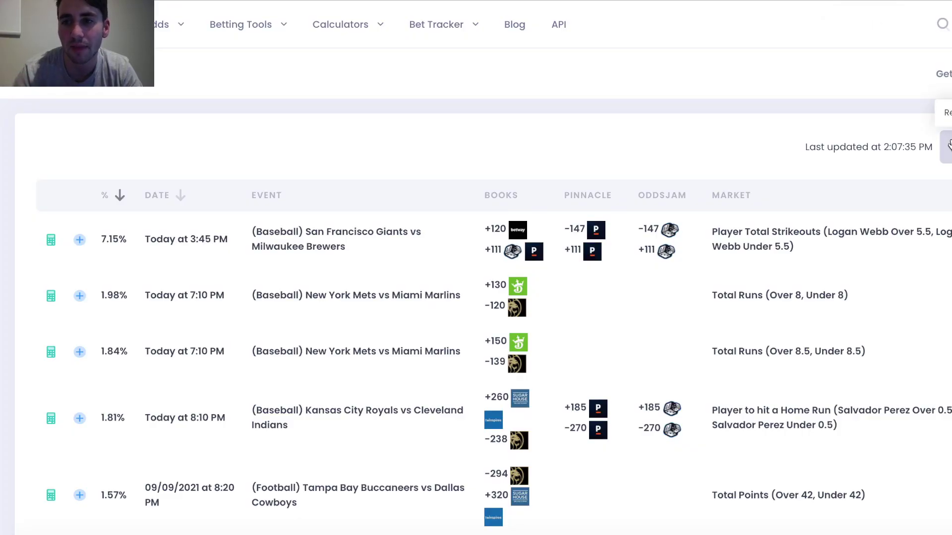
- Refresh the OddsJam arbitrage odds table
left_click(949, 144)
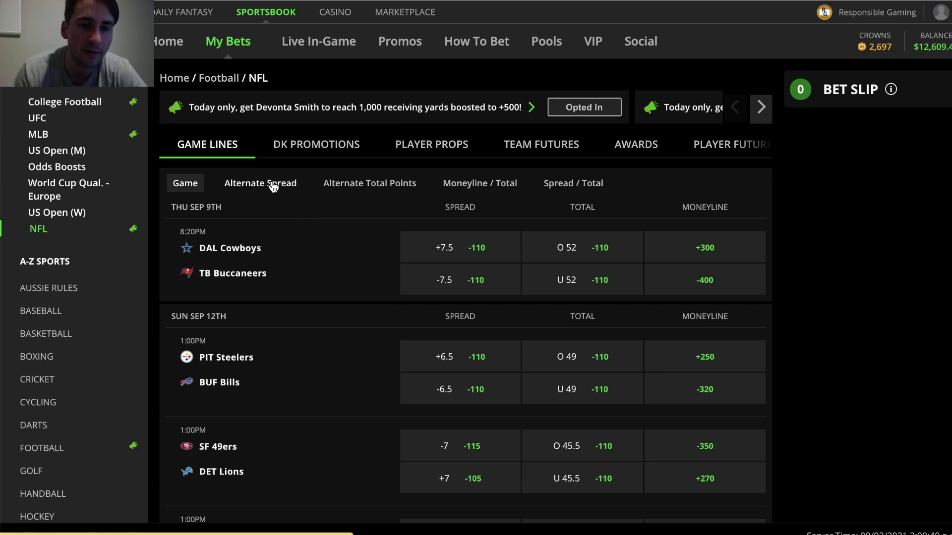
- View the Cowboys at Buccaneers alternate spread odds
left_click(272, 186)
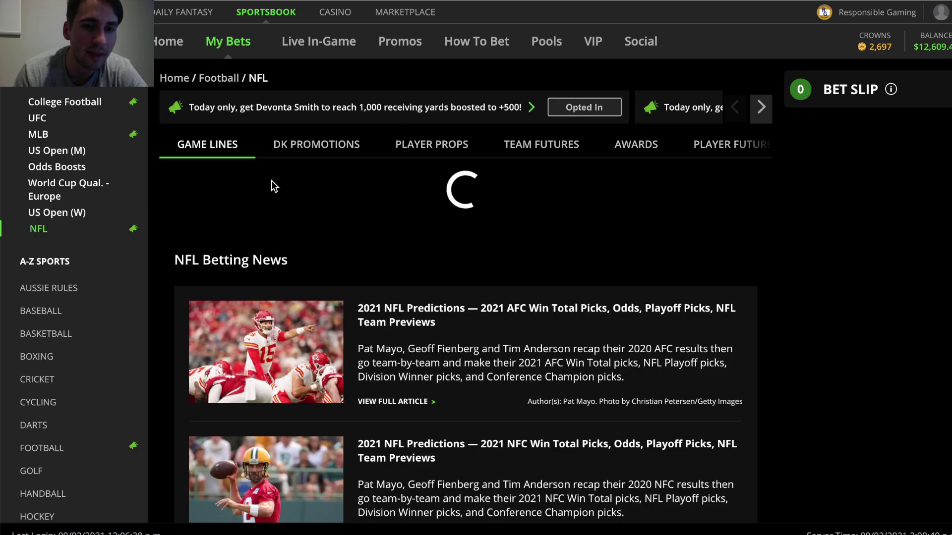
scroll(438, 349, "down", 5)
scroll(437, 349, "down", 4)
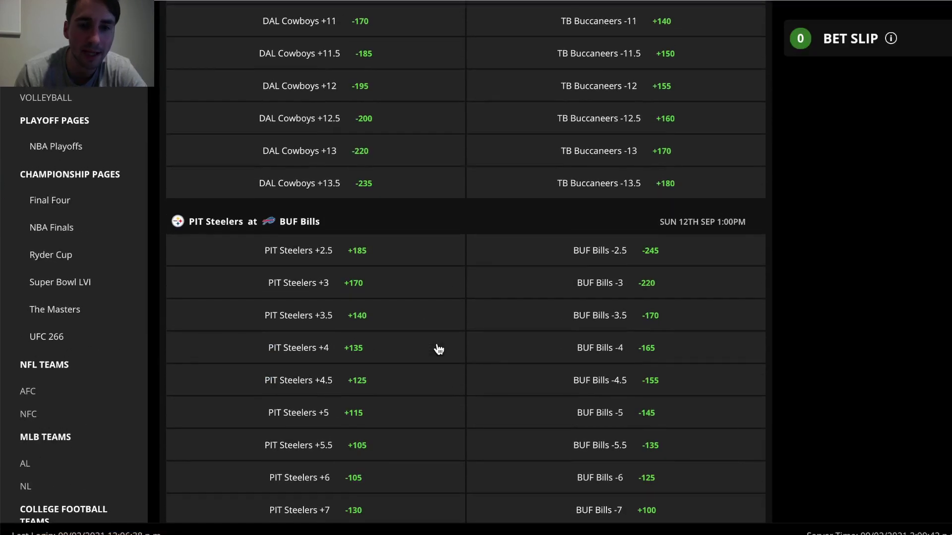
scroll(437, 349, "up", 3)
scroll(437, 349, "up", 4)
scroll(437, 349, "up", 2)
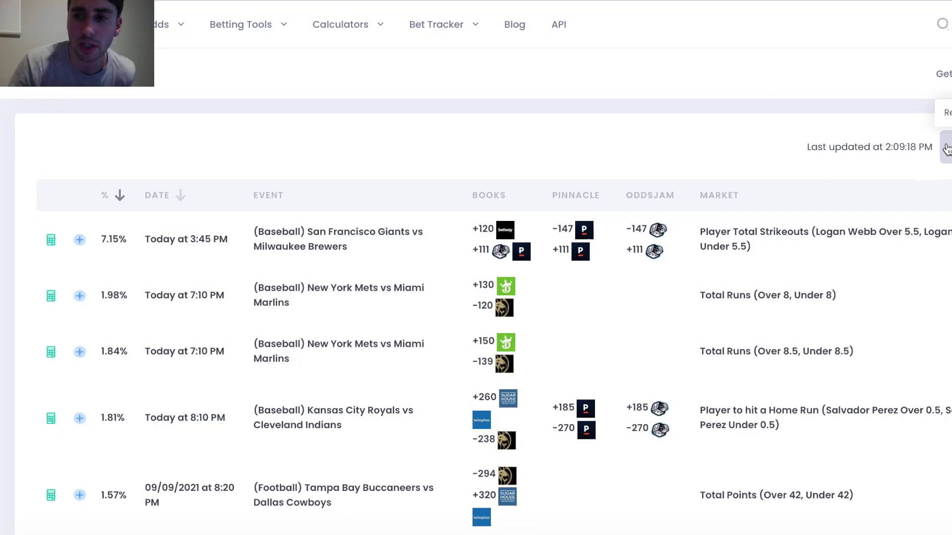
- Refresh the arbitrage table and launch the calculator for the 1.98% Mets vs Marlins Total Runs 8 pair
left_click(946, 149)
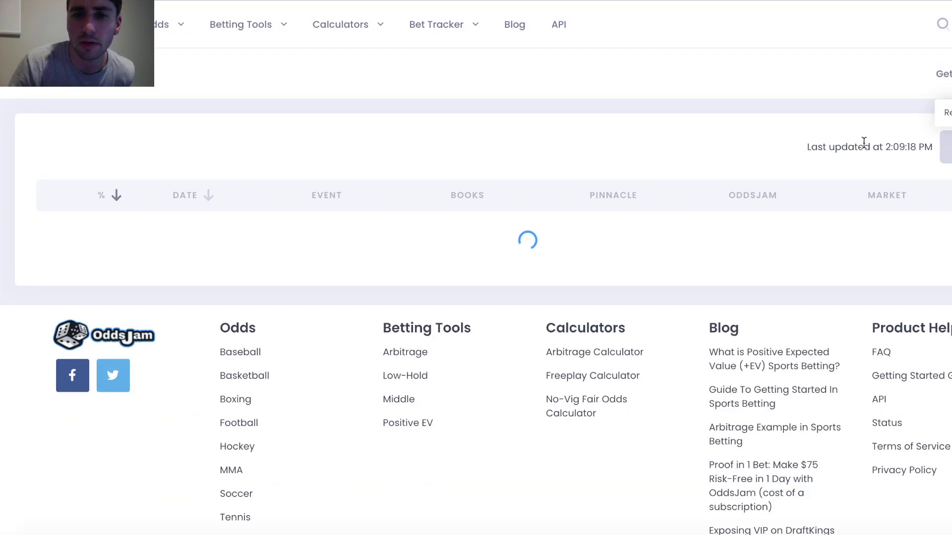
scroll(538, 408, "down", 3)
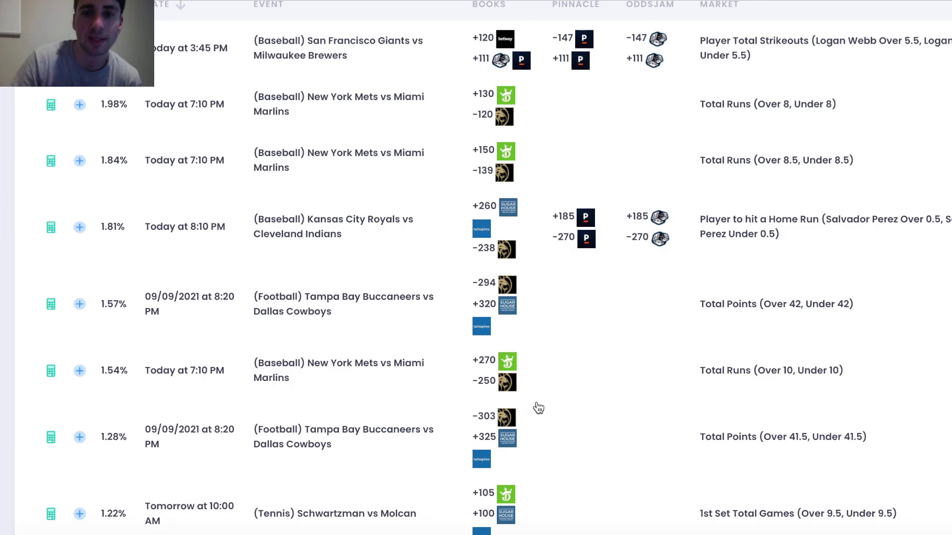
scroll(533, 298, "down", 5)
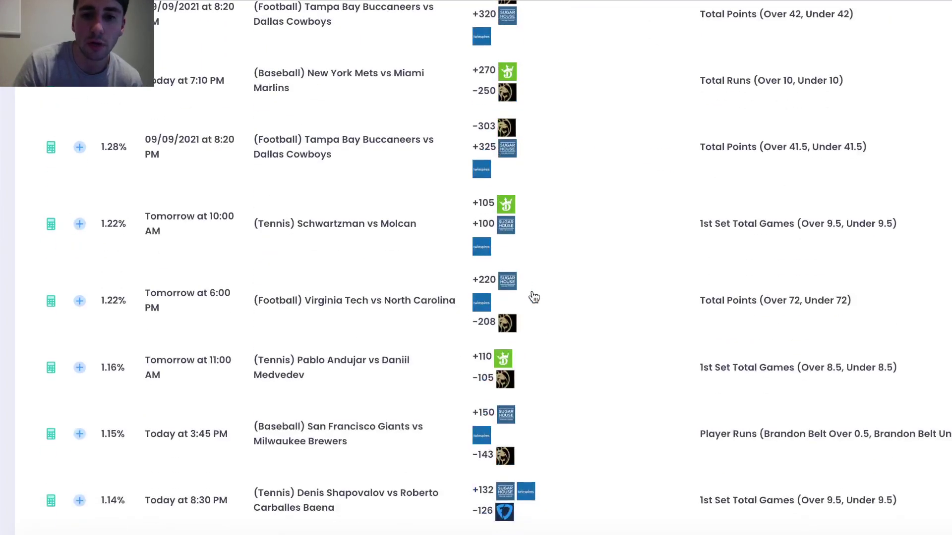
scroll(533, 298, "down", 4)
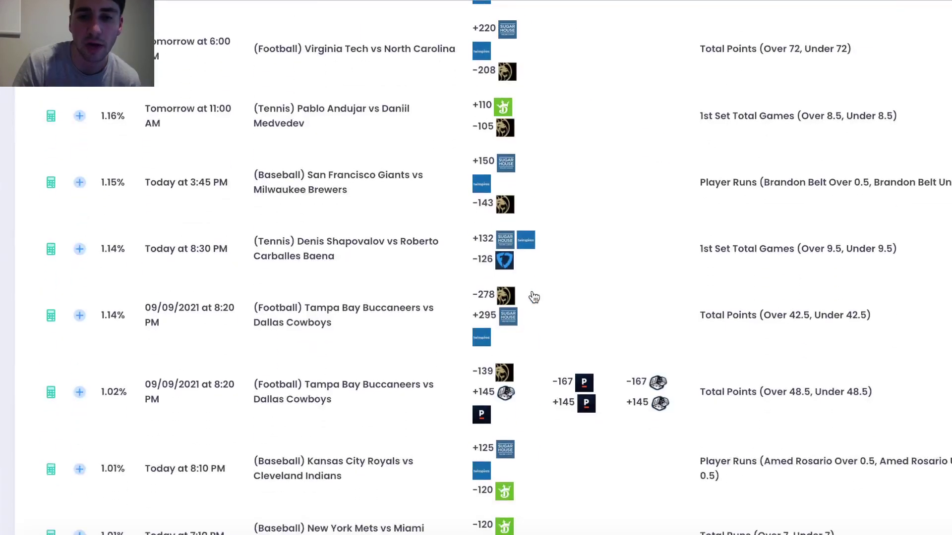
scroll(533, 297, "up", 3)
scroll(533, 298, "up", 9)
scroll(533, 298, "down", 7)
scroll(533, 297, "down", 5)
scroll(533, 298, "down", 5)
scroll(533, 297, "up", 15)
scroll(533, 298, "down", 1)
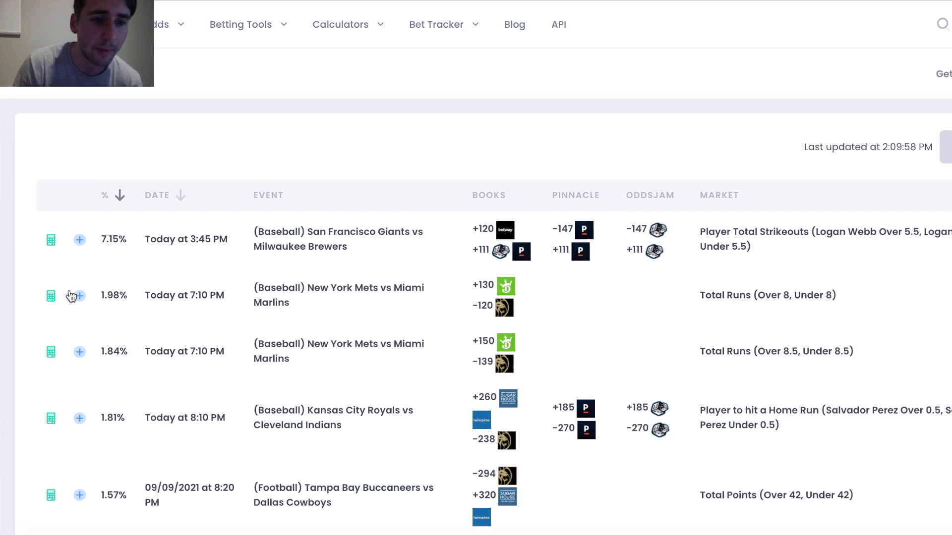
left_click(52, 296)
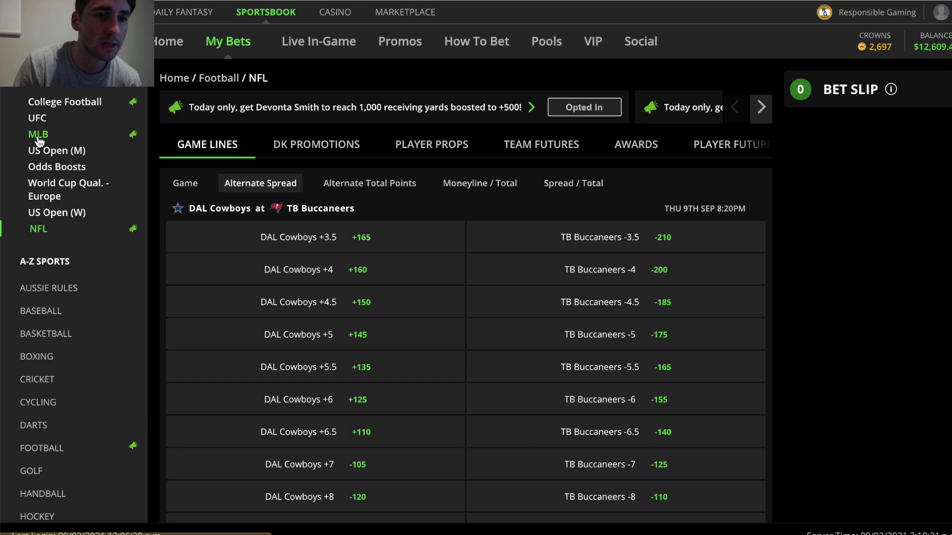
- Add Marlins @ Mets alternate total Over 8 at +130 to the DraftKings bet slip
left_click(39, 137)
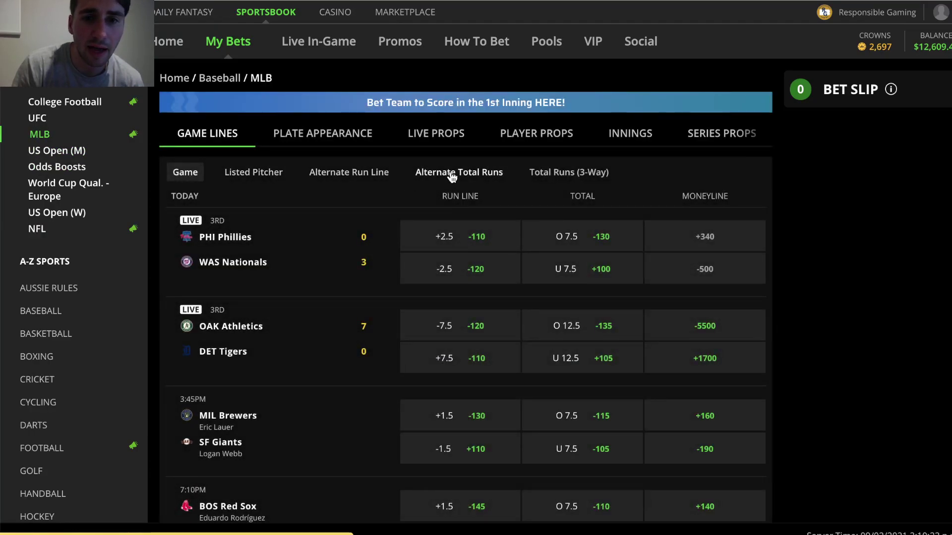
left_click(450, 174)
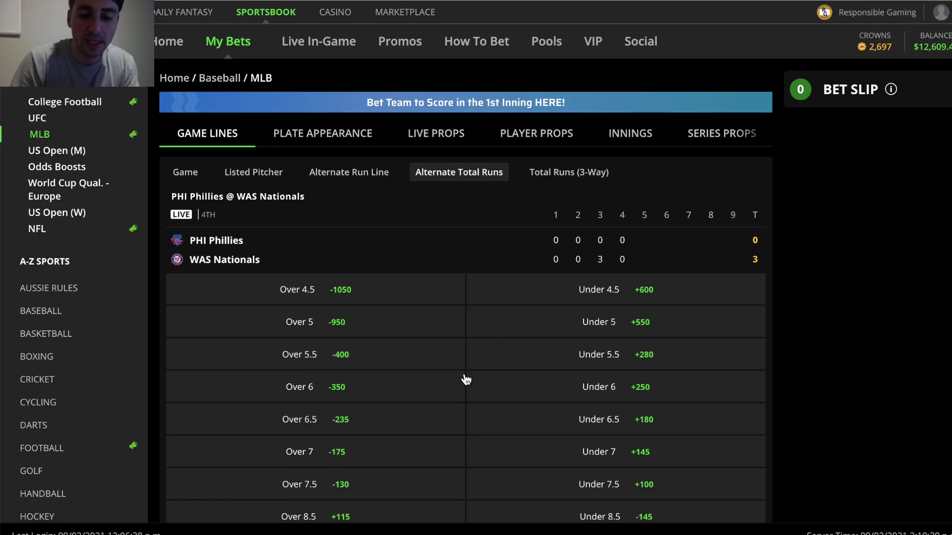
key("ctrl+f")
type("mets")
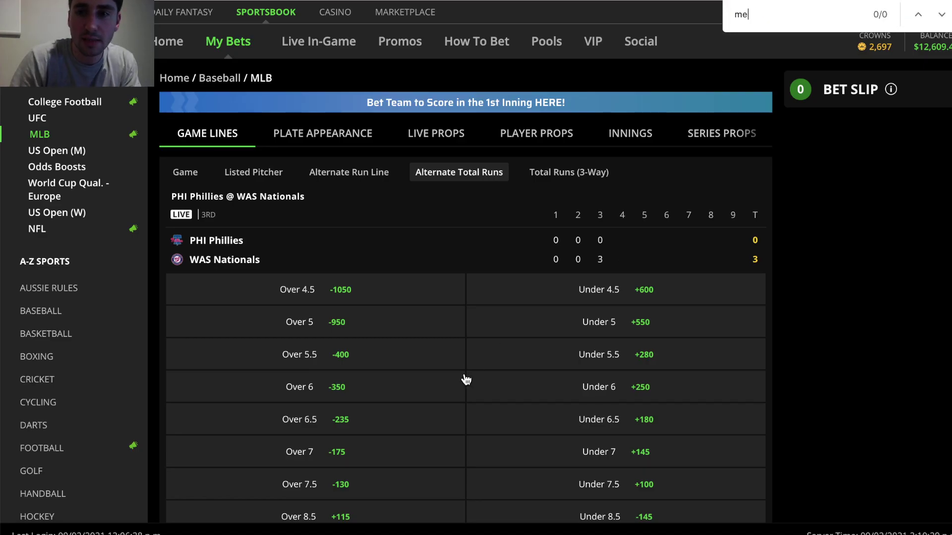
scroll(465, 399, "down", 2)
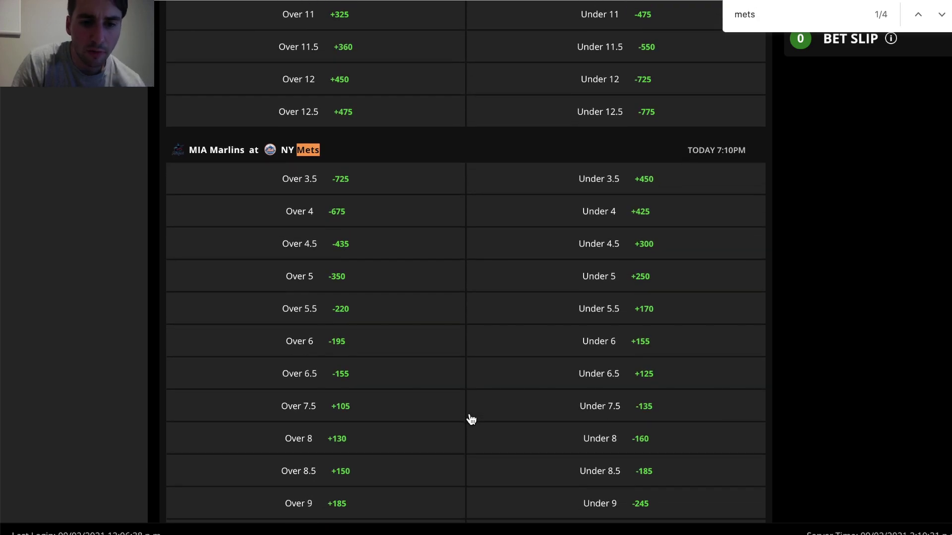
left_click(387, 445)
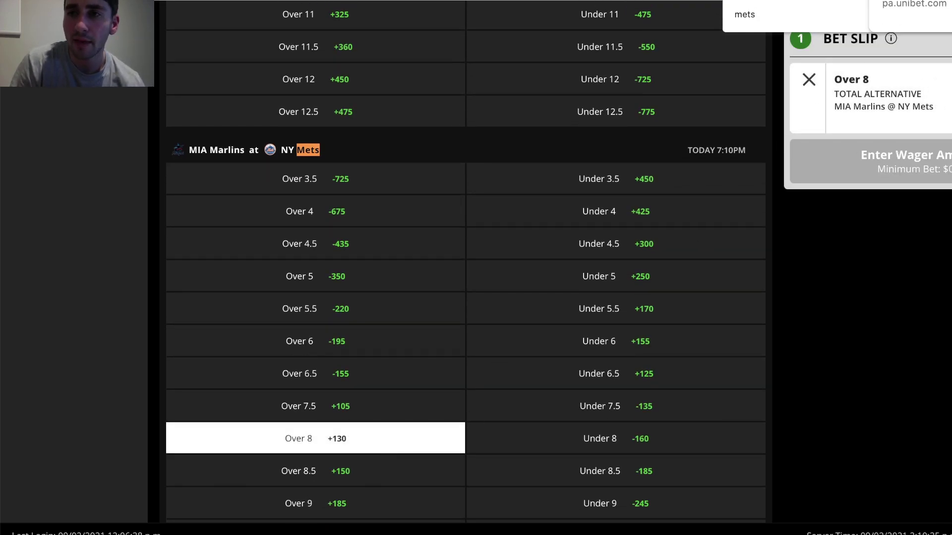
key("ctrl+Tab")
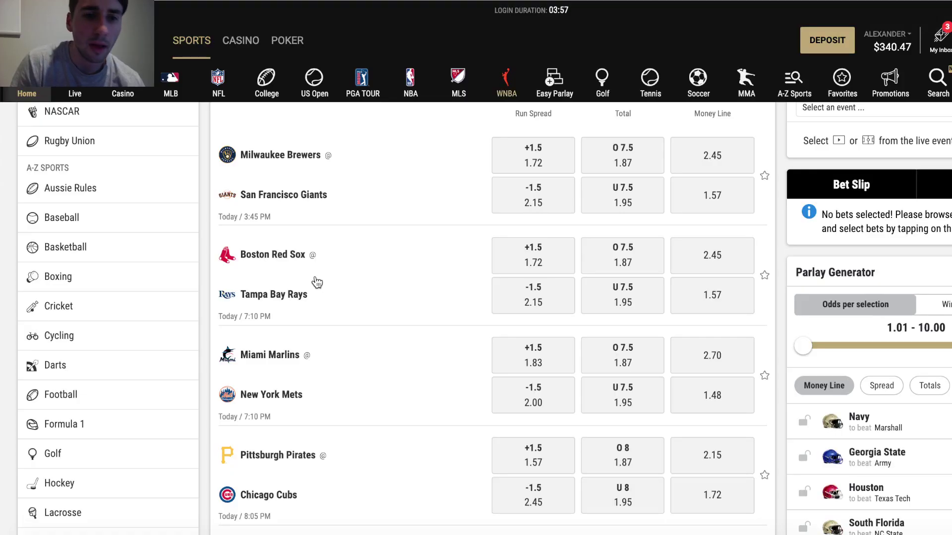
- Add Marlins at Mets Under 8 at 1.83 to the BetMGM bet slip
left_click(330, 346)
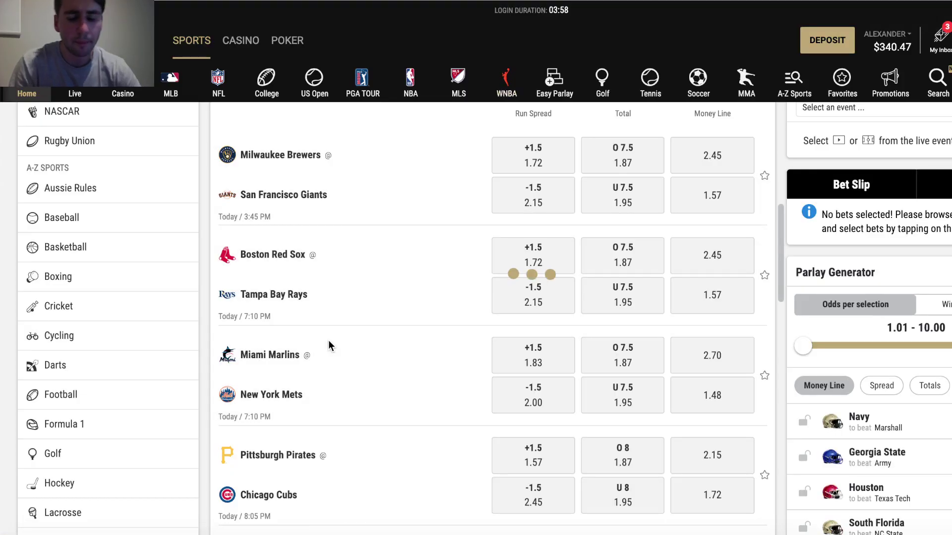
scroll(427, 421, "down", 3)
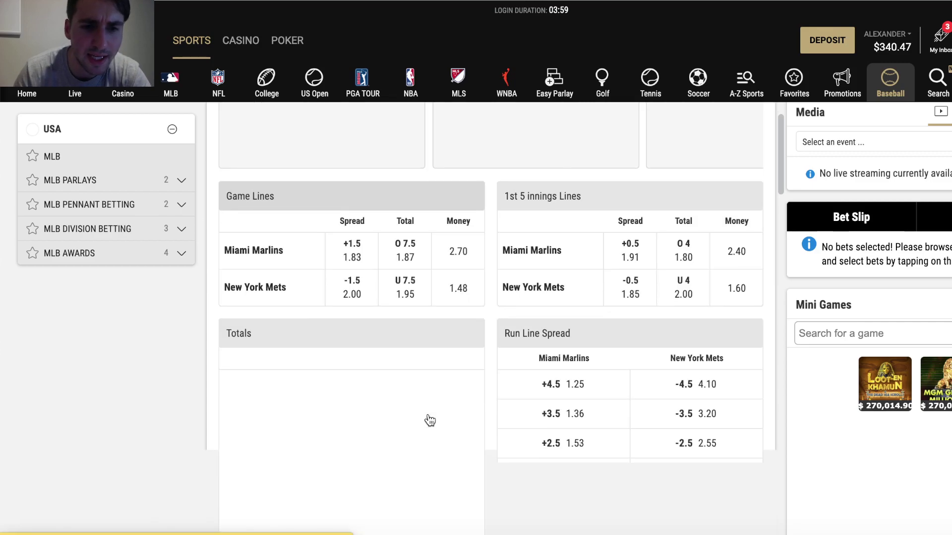
scroll(430, 422, "down", 3)
left_click(397, 387)
scroll(430, 437, "down", 1)
left_click(425, 448)
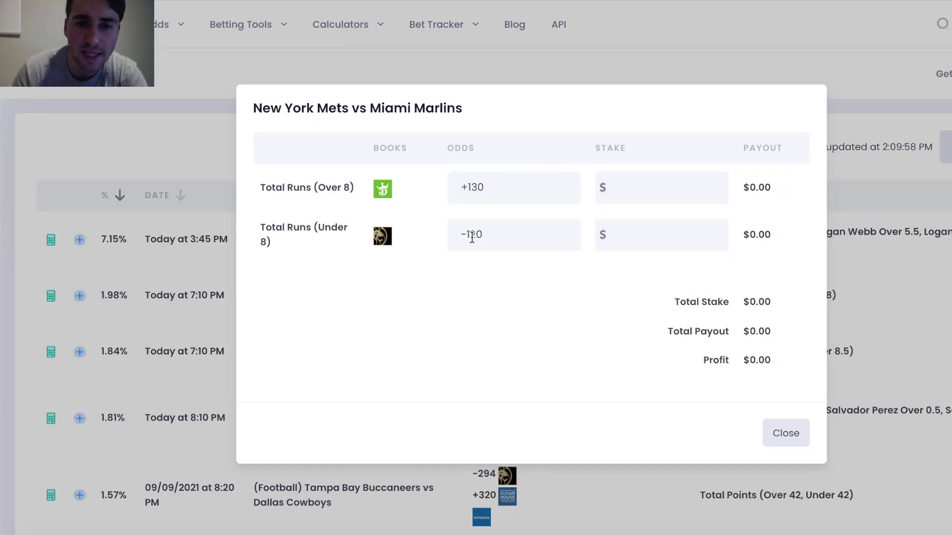
left_click_drag(487, 236, 394, 234)
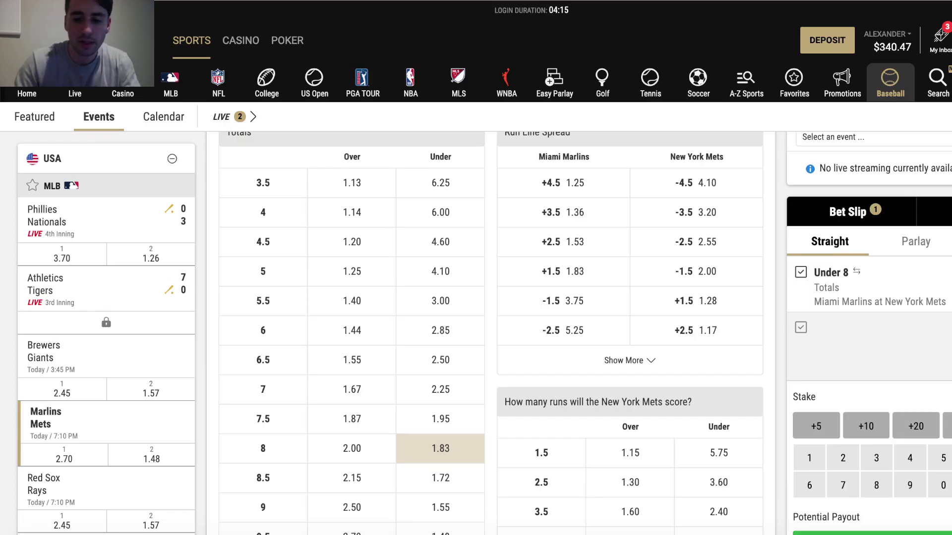
scroll(945, 394, "down", 2)
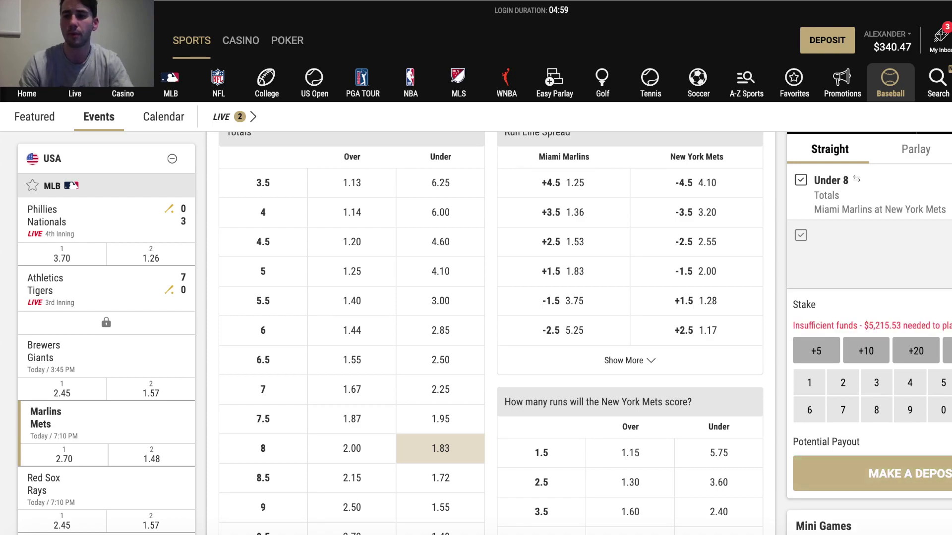
- Correct the oversized stake and place the Under 8 bet, leaving a $218.09 balance
key("BackSpace")
key("BackSpace")
key("BackSpace")
key("BackSpace")
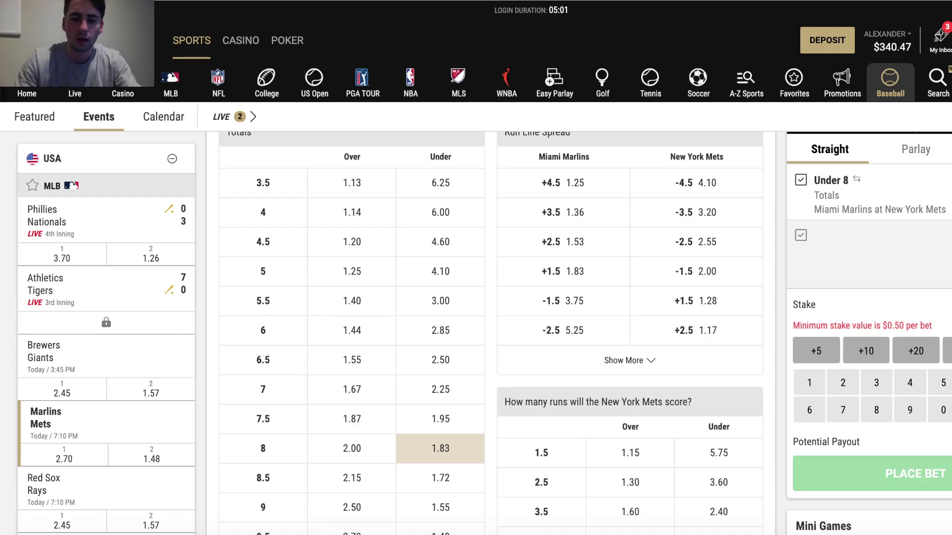
type("5")
left_click(901, 444)
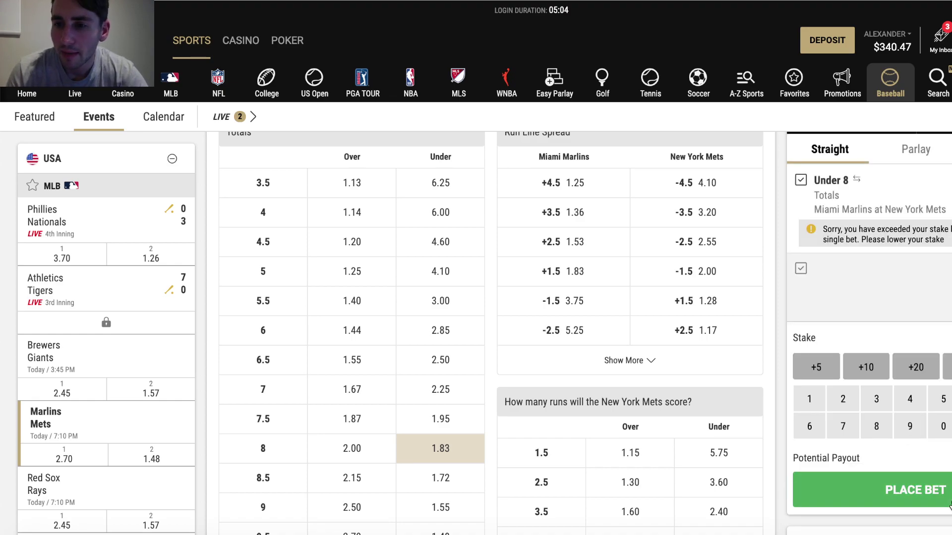
left_click(949, 487)
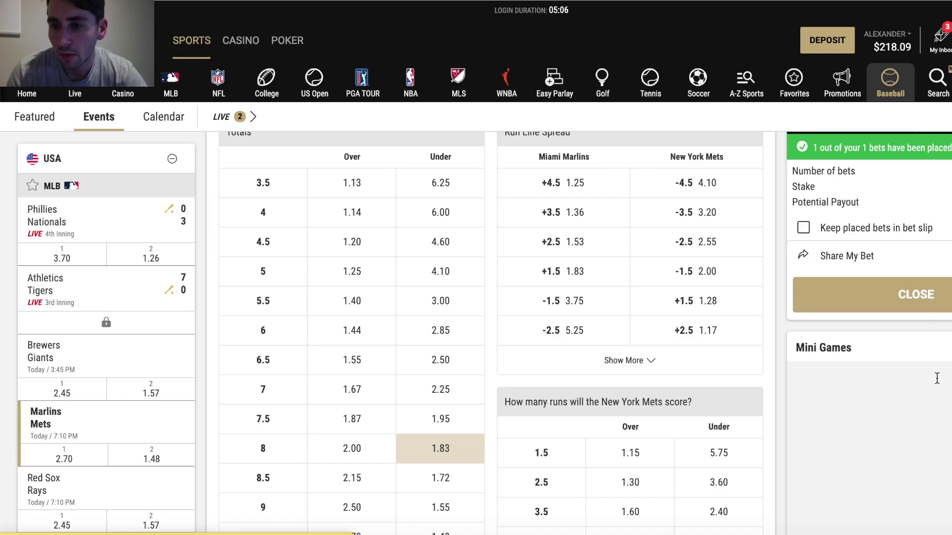
scroll(926, 311, "up", 2)
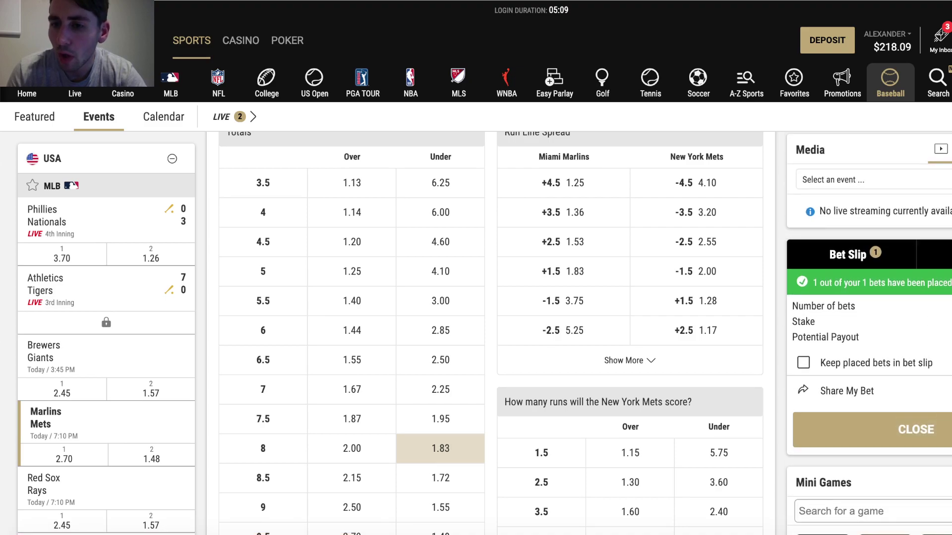
- Enter the $122.38 Under 8 stake in the OddsJam calculator for $97.55 on Over 8 and $4.43 profit
key("alt+Tab")
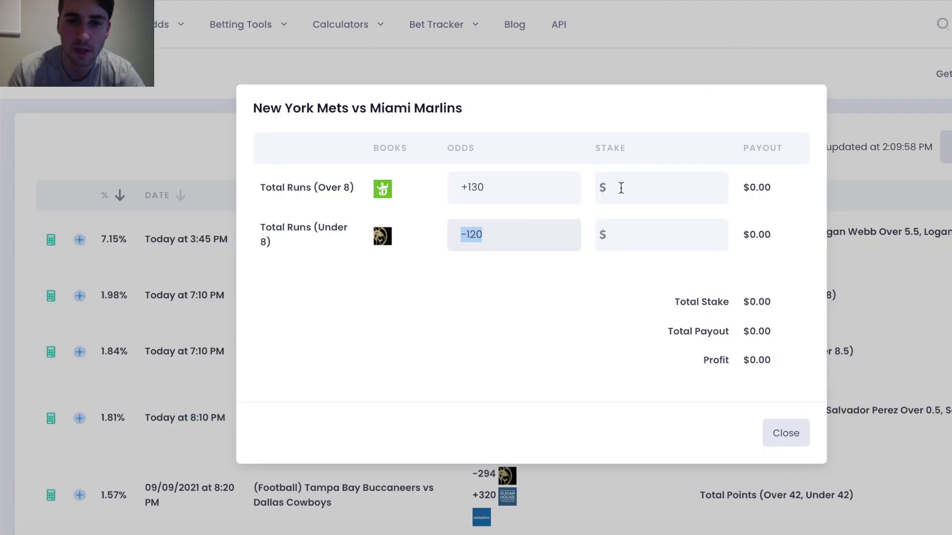
left_click(643, 241)
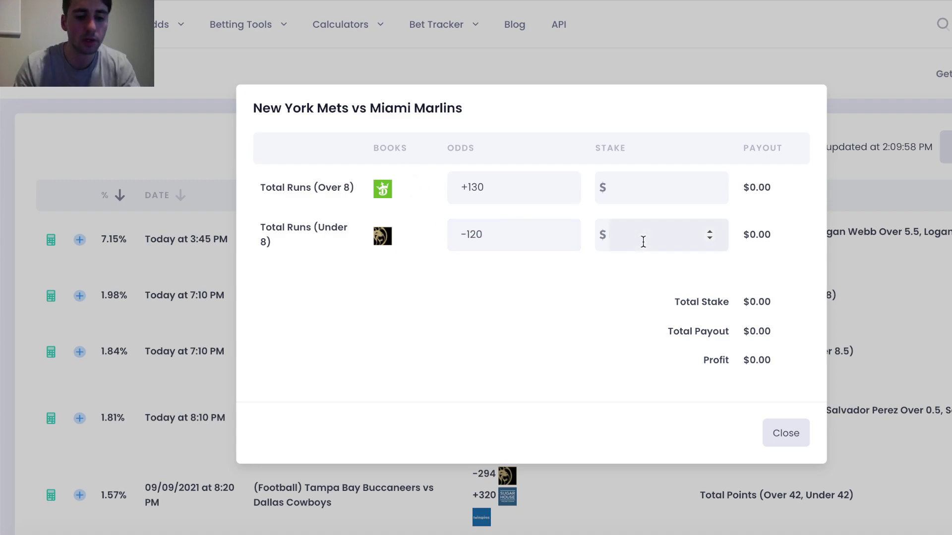
type("122.38")
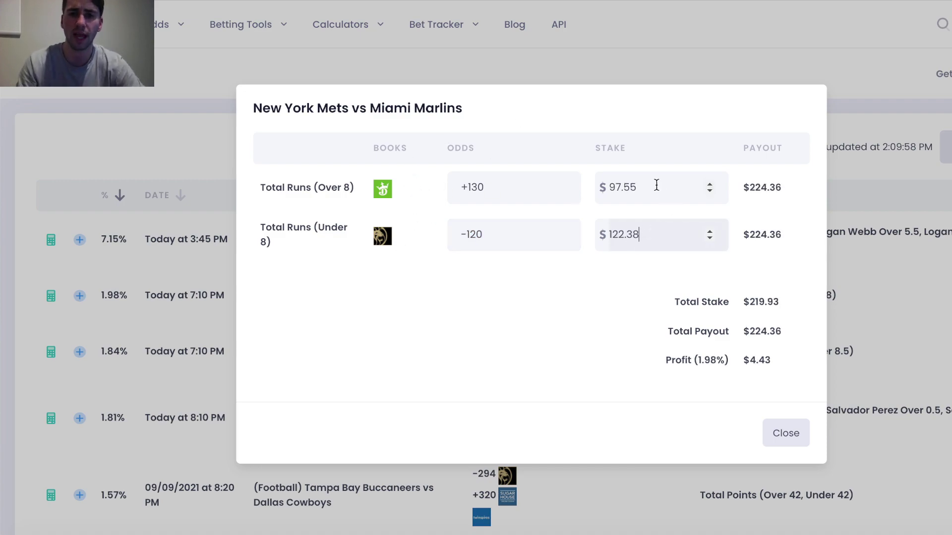
- Copy the 97.55 stake, submit the Over 8 wager at +130 on DraftKings, and return to the calculator
left_click_drag(655, 184, 579, 183)
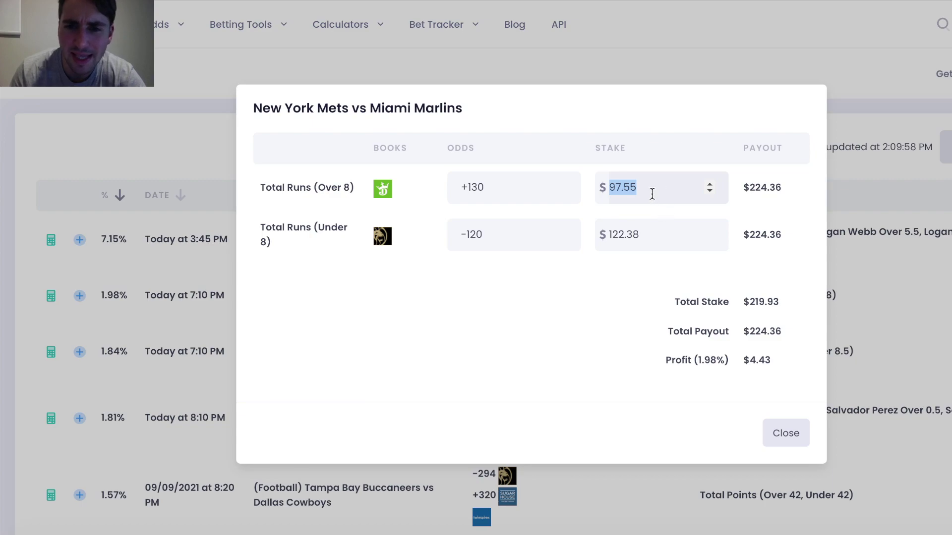
left_click(631, 188)
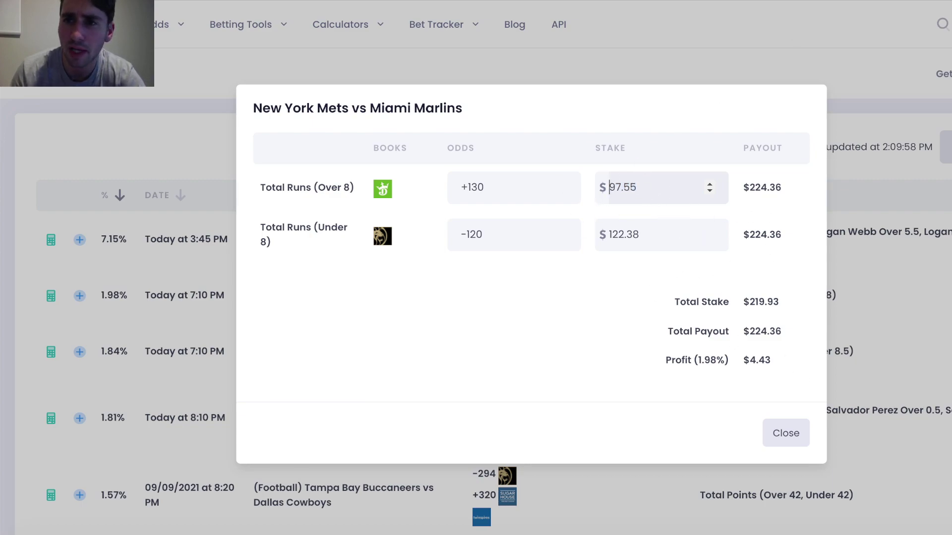
key("alt+Tab")
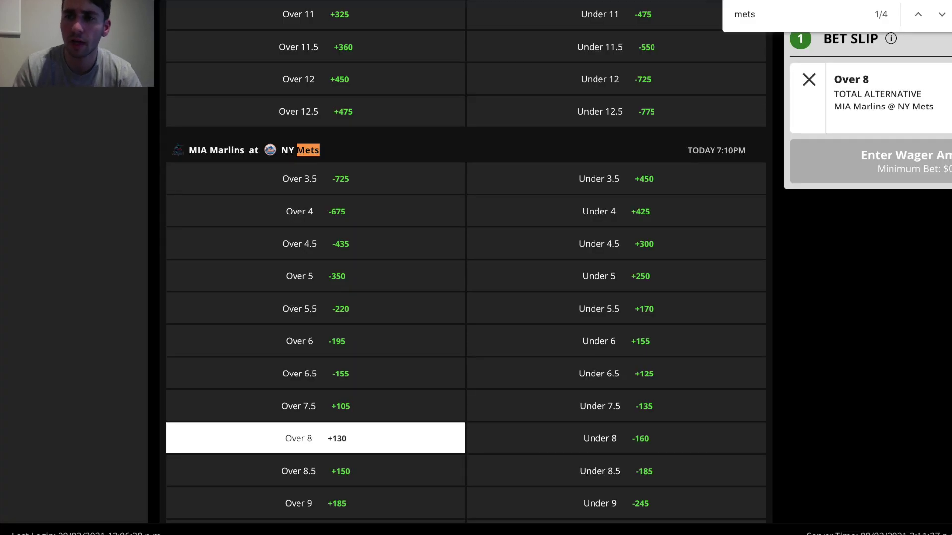
type("97.55")
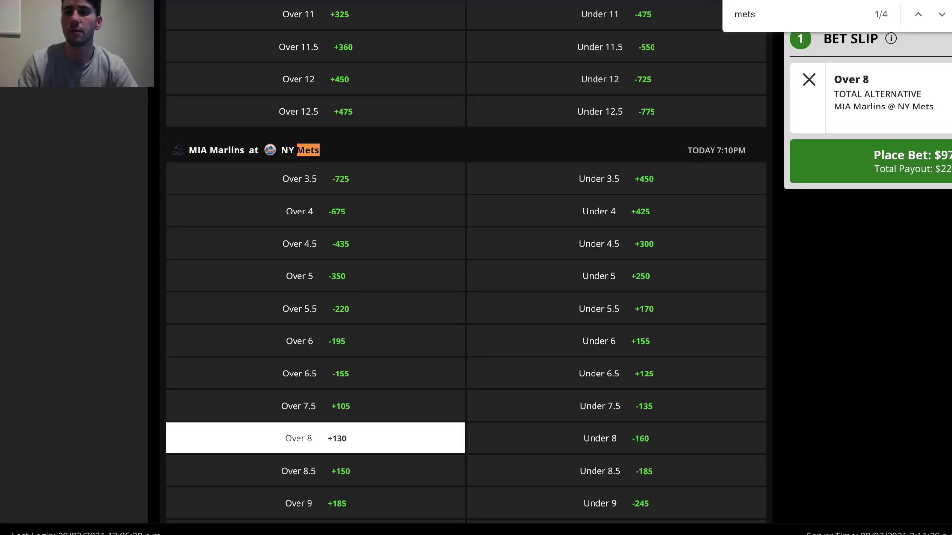
key("Return")
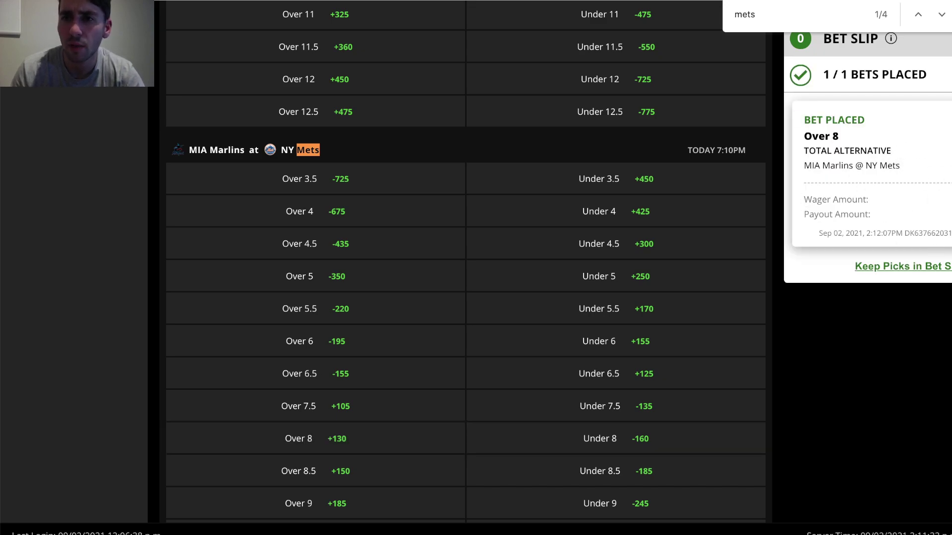
key("alt+Tab")
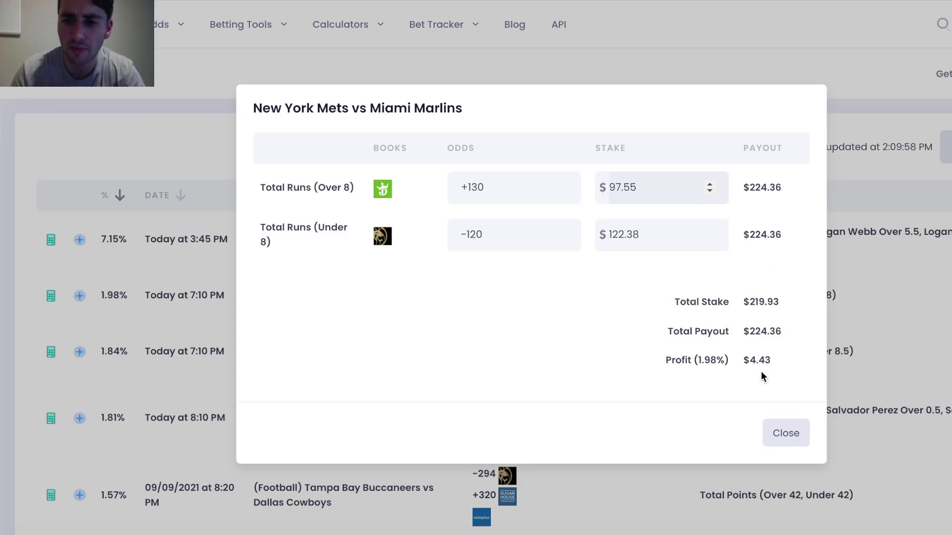
- Review the locked-in $4.43 (1.98%) profit line and close the Mets vs Marlins calculator
double_click(754, 361)
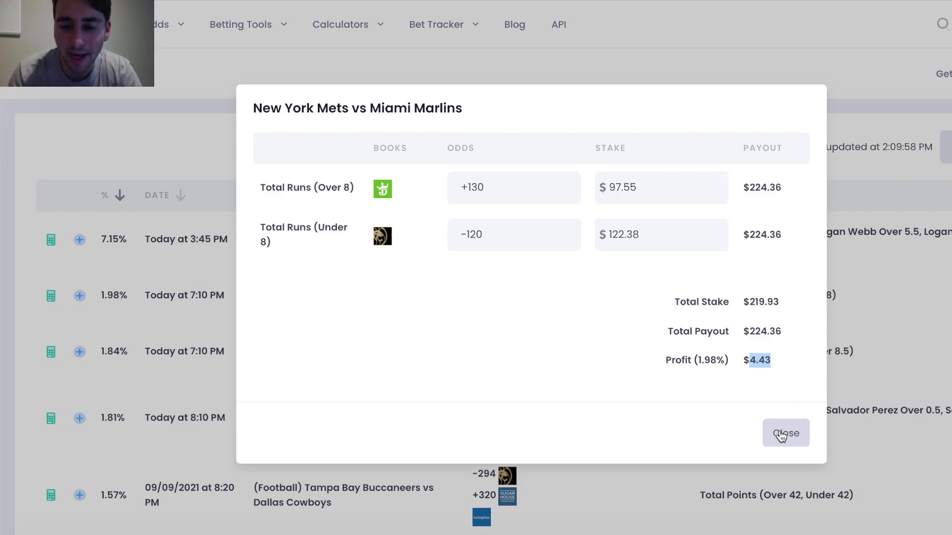
left_click_drag(775, 354, 640, 357)
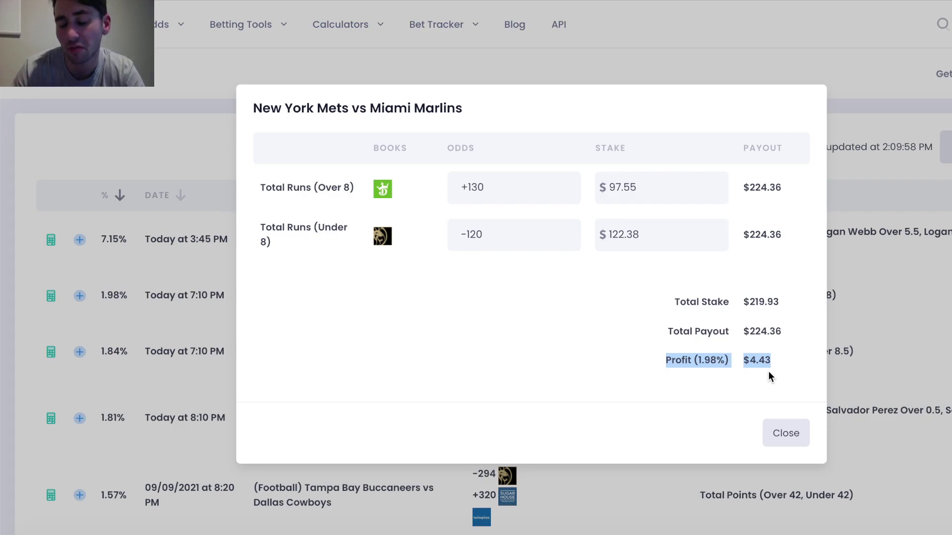
left_click(746, 372)
double_click(753, 360)
left_click(786, 434)
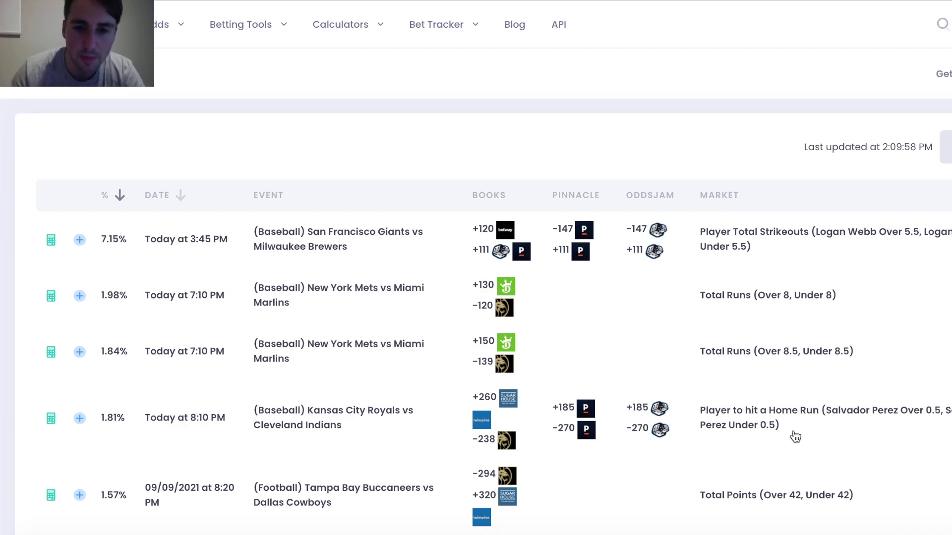
- Reload the table and add Over 8.5 (+150) to DraftKings and Under 8.5 (1.72) to BetMGM's slip
left_click(946, 147)
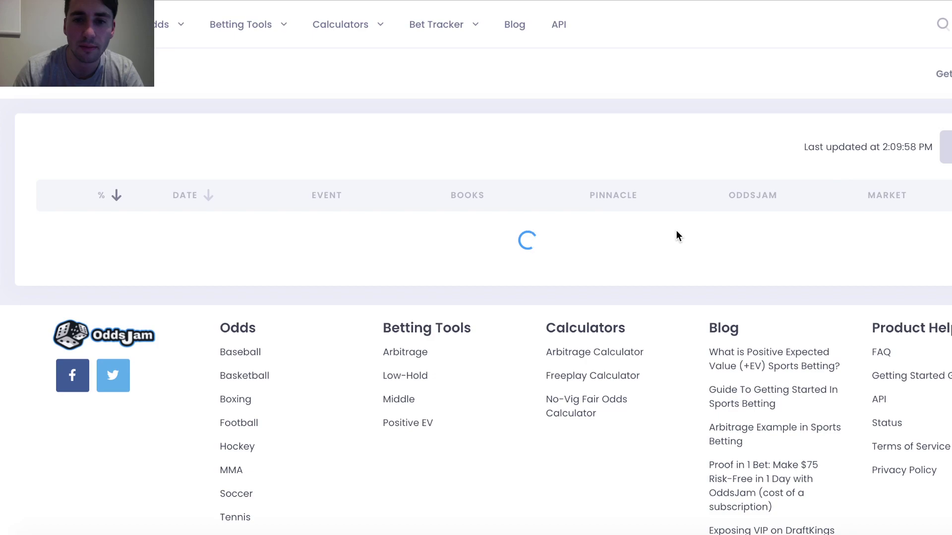
scroll(588, 336, "down", 1)
scroll(590, 340, "down", 4)
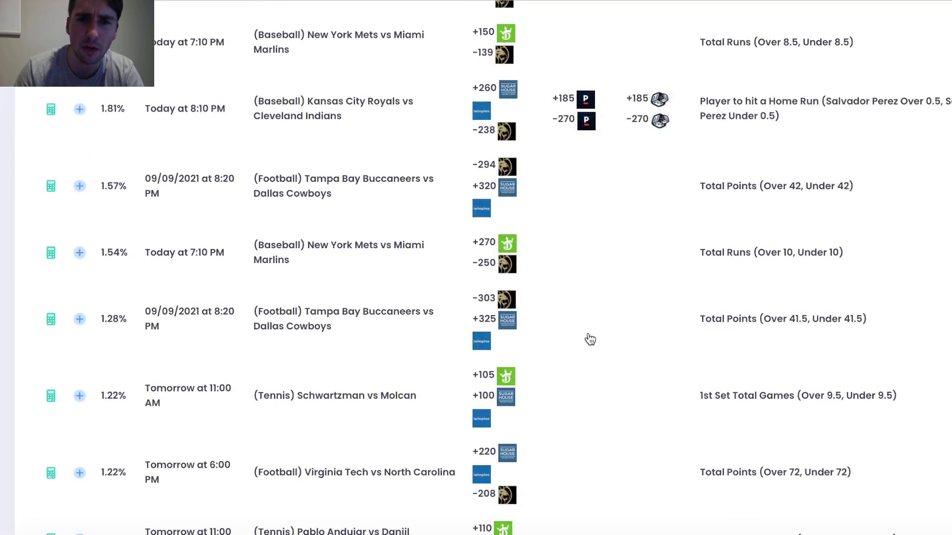
scroll(590, 340, "up", 1)
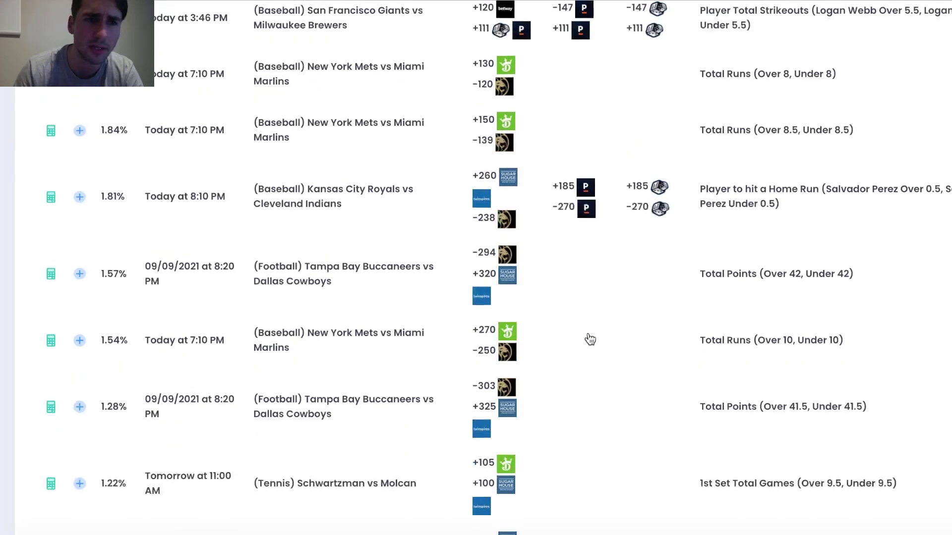
left_click(506, 123)
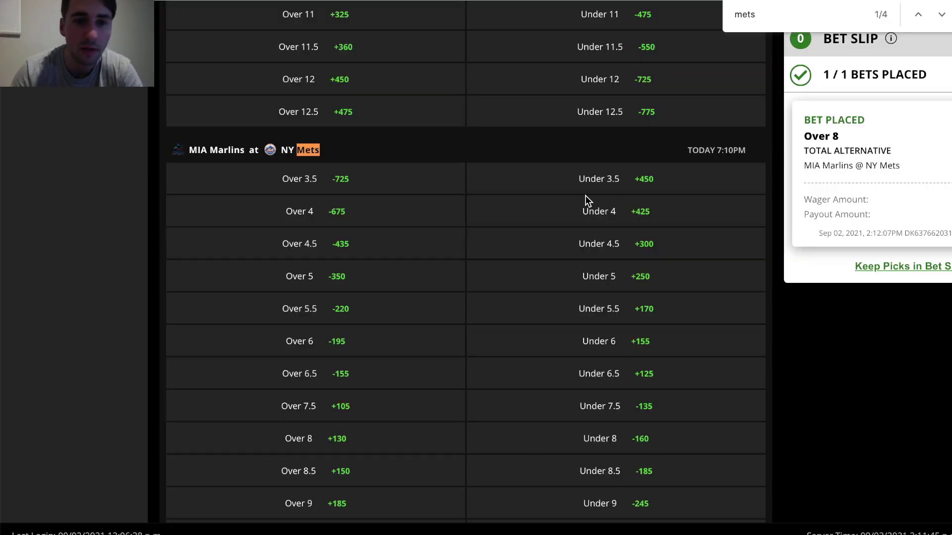
scroll(586, 196, "down", 1)
left_click(325, 388)
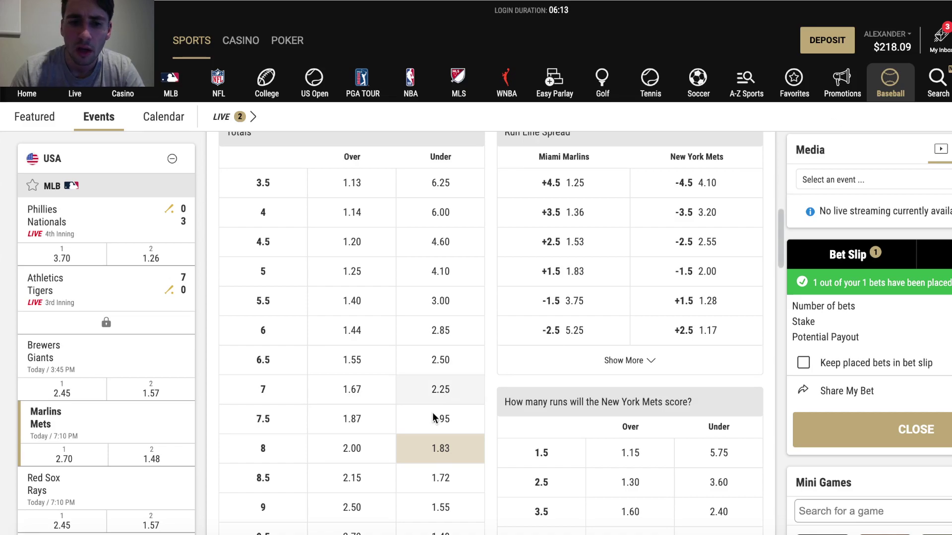
left_click(446, 481)
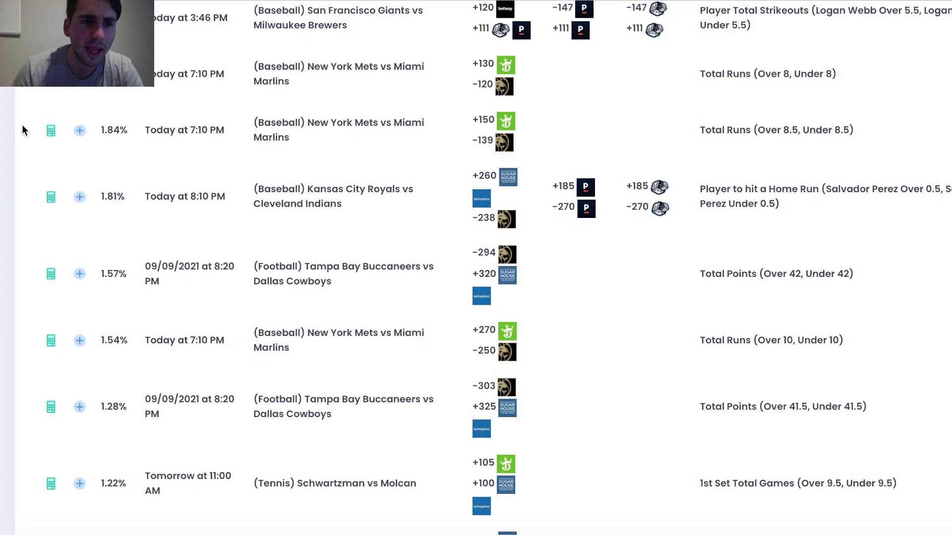
- Open the 8.5-run calculator and place the Under 8.5 bet on BetMGM, retrying after the stake error
left_click(51, 132)
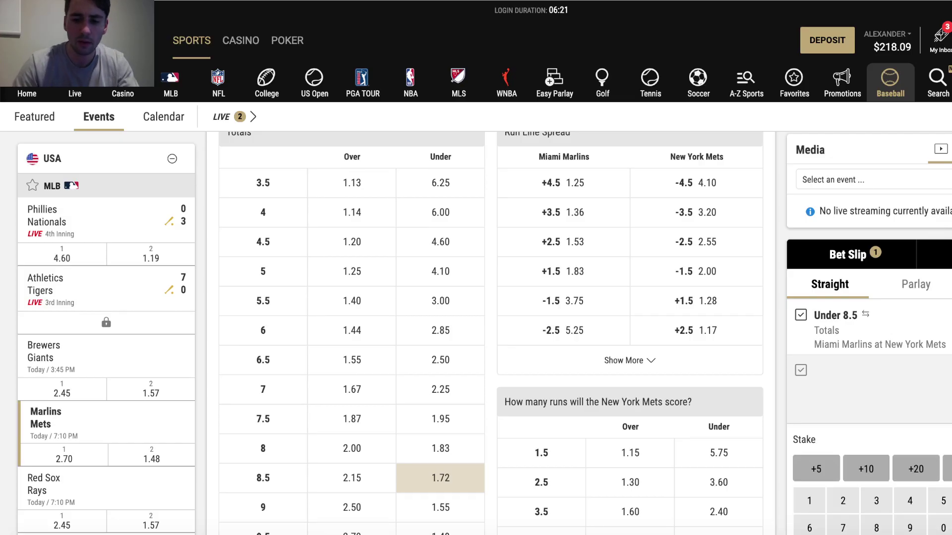
scroll(869, 335, "down", 2)
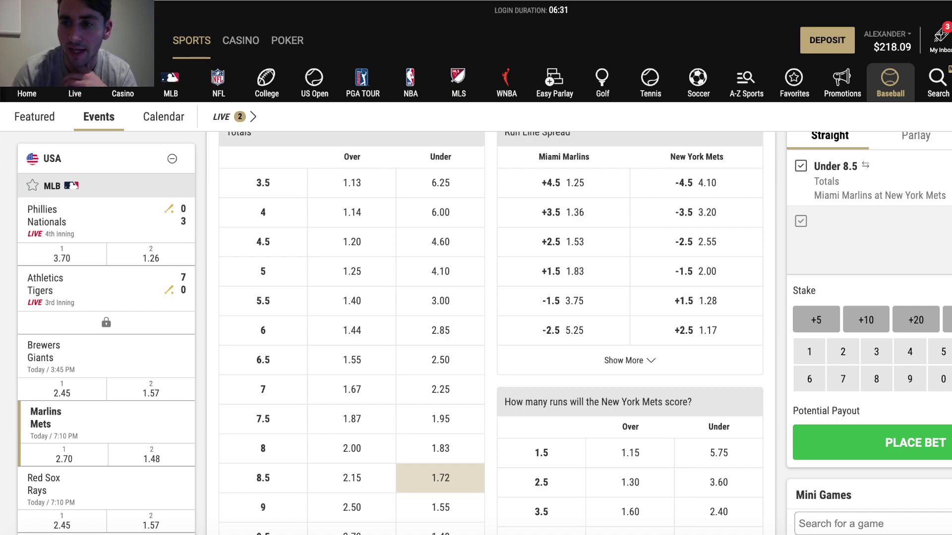
left_click(914, 443)
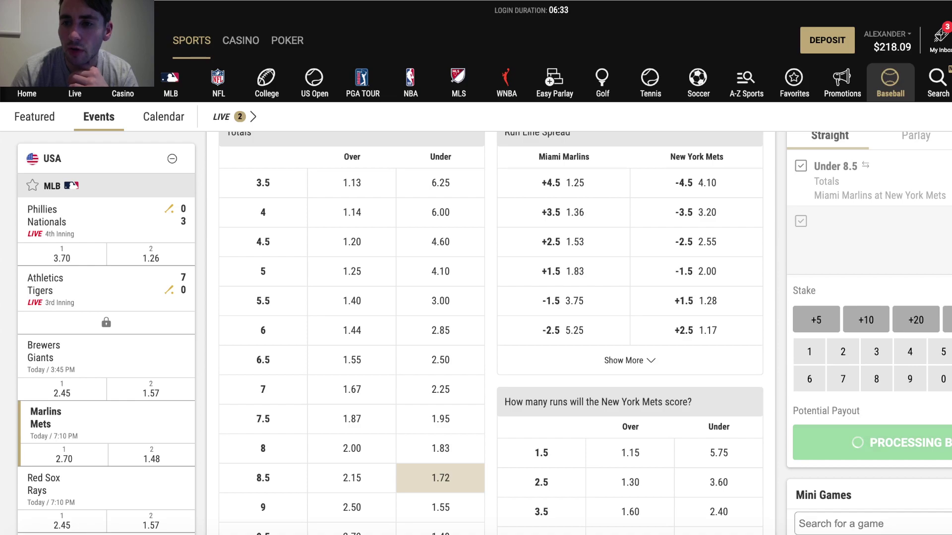
left_click(915, 443)
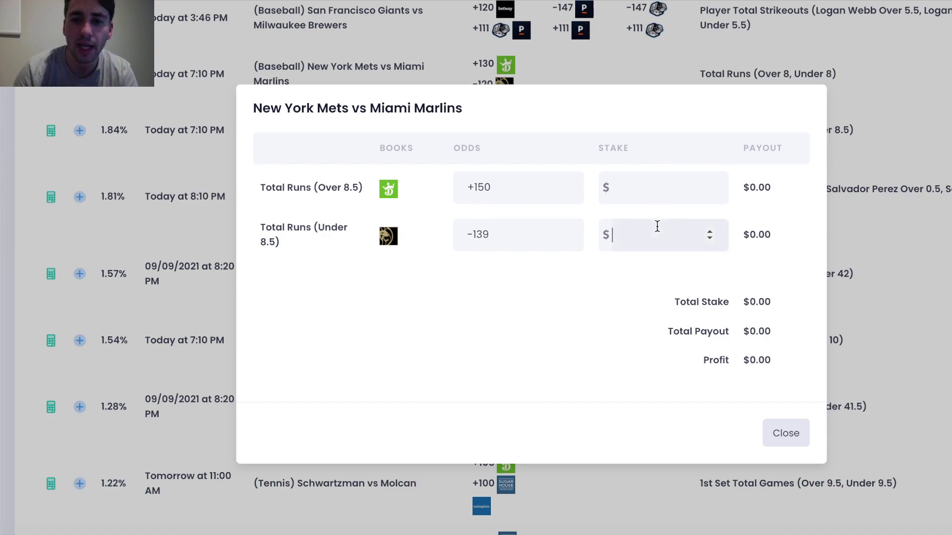
type("122.38")
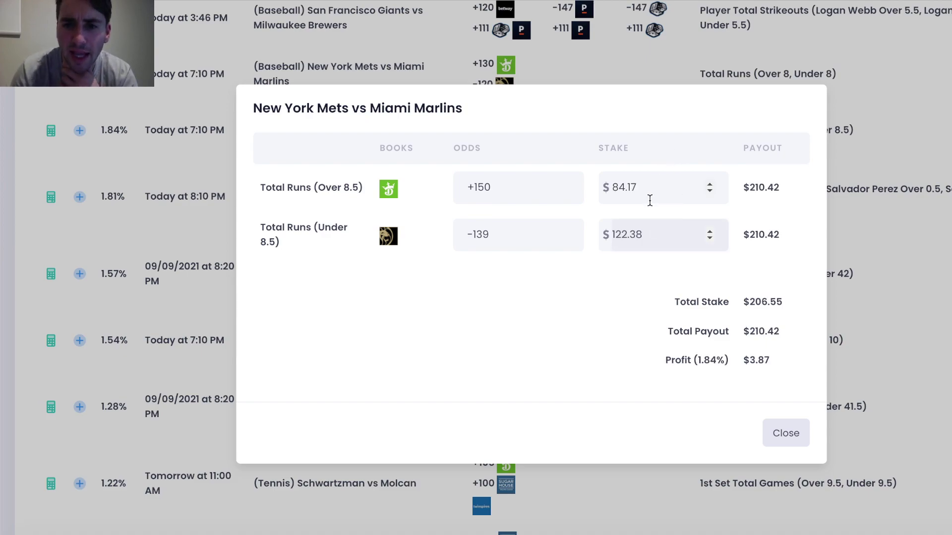
- Paste the 84.17 Over 8.5 stake into DraftKings and submit the +150 wager
left_click_drag(649, 192, 599, 180)
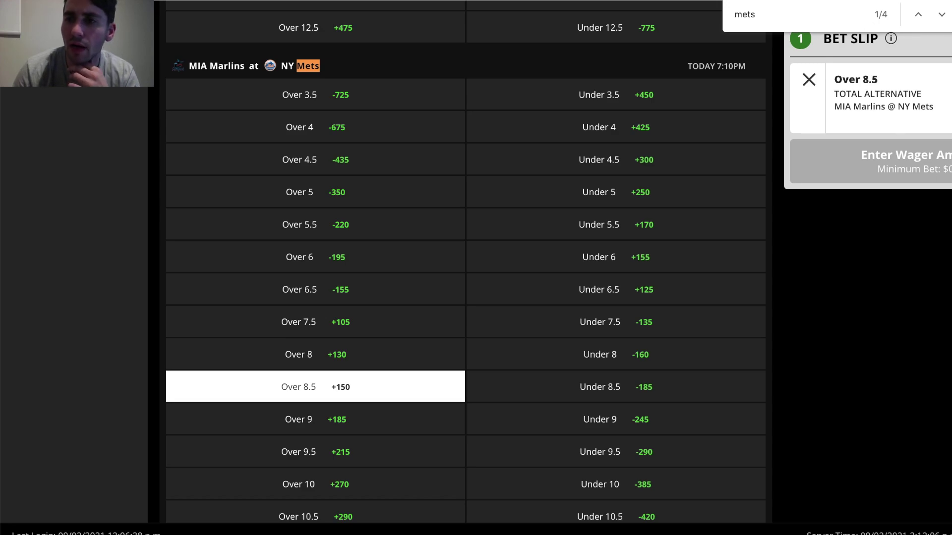
key("ctrl+v")
key("Return")
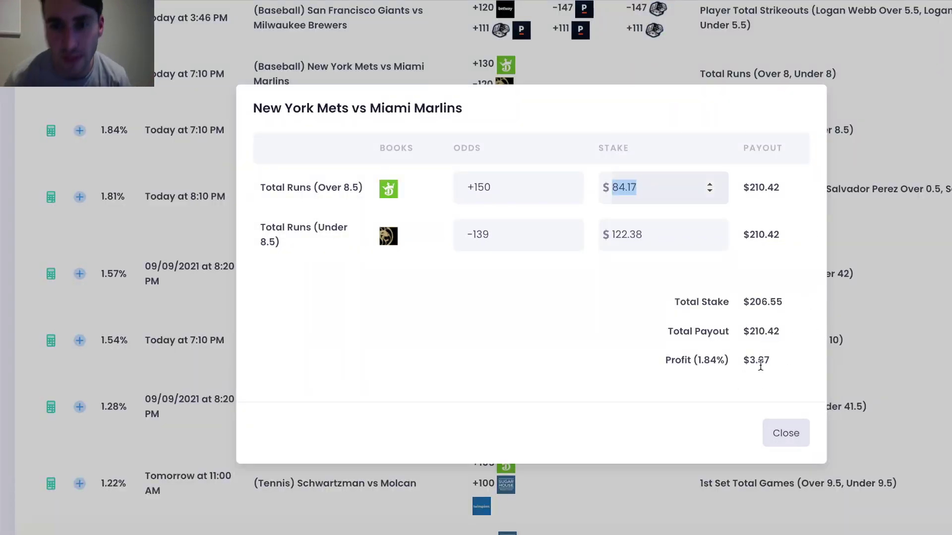
- Close the stake calculator, refresh the edge list, and switch to the Positive EV bet list
left_click(787, 433)
scroll(818, 312, "up", 3)
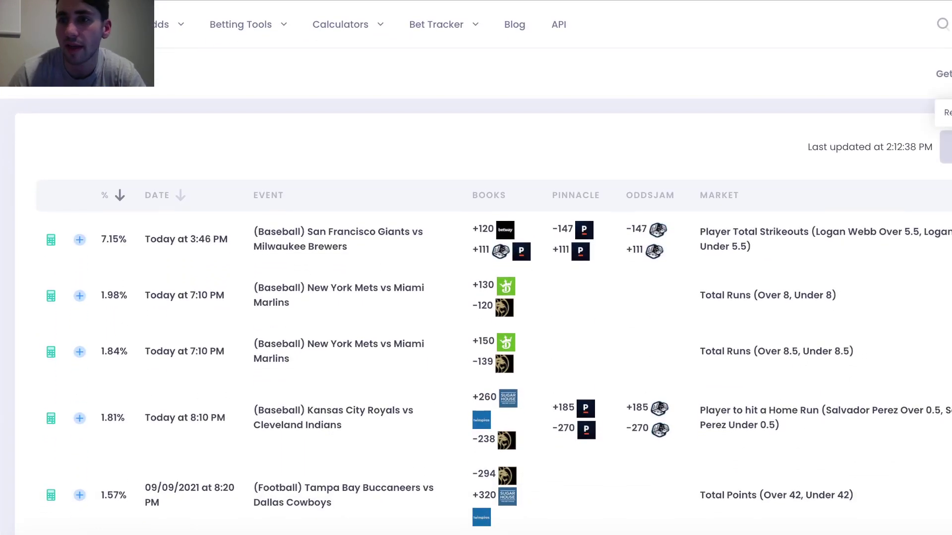
left_click(946, 146)
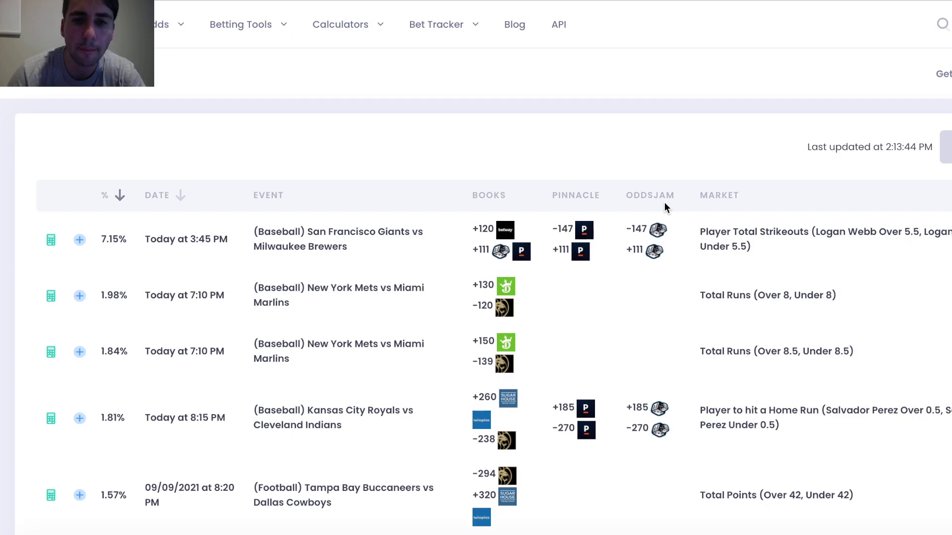
scroll(567, 408, "down", 5)
scroll(568, 407, "down", 5)
scroll(567, 408, "down", 4)
scroll(447, 261, "up", 15)
mouse_move(240, 25)
left_click(278, 151)
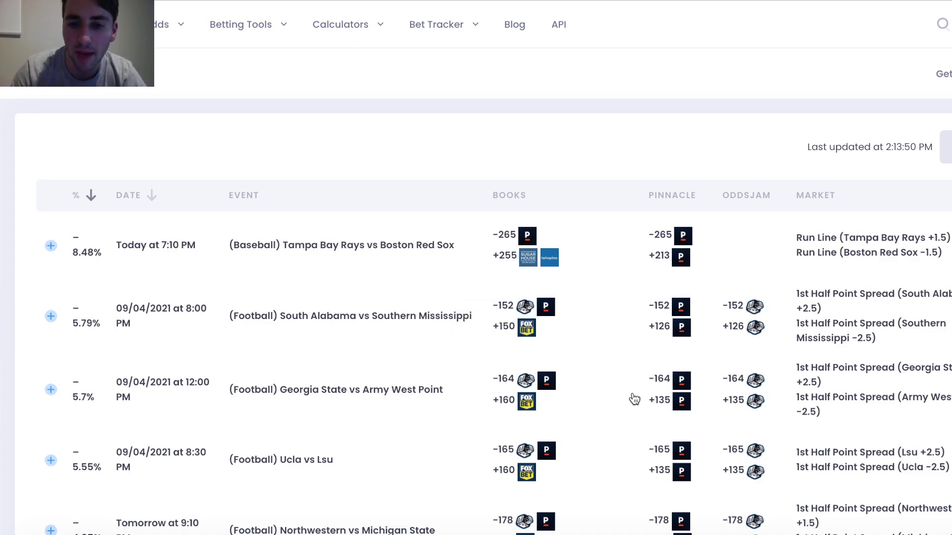
scroll(633, 398, "down", 4)
scroll(634, 399, "down", 2)
scroll(635, 399, "down", 2)
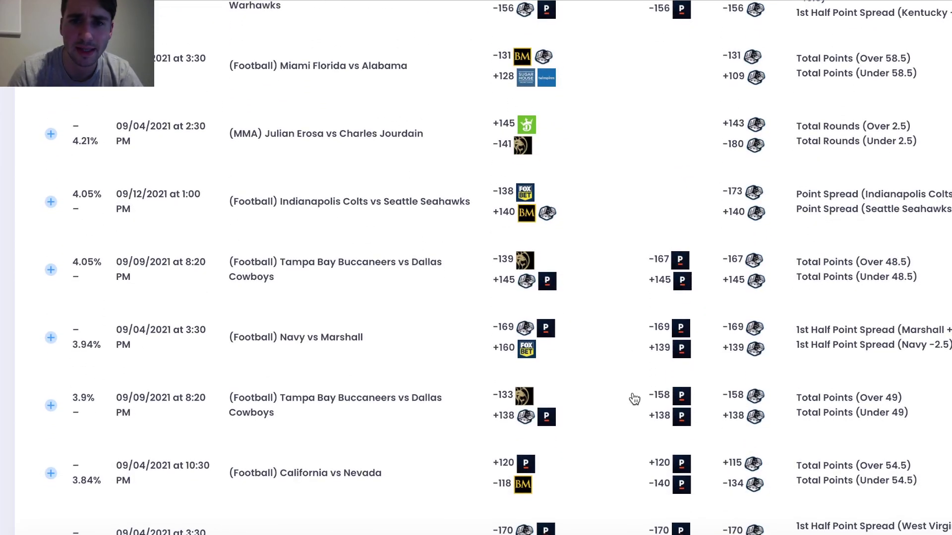
scroll(633, 399, "down", 1)
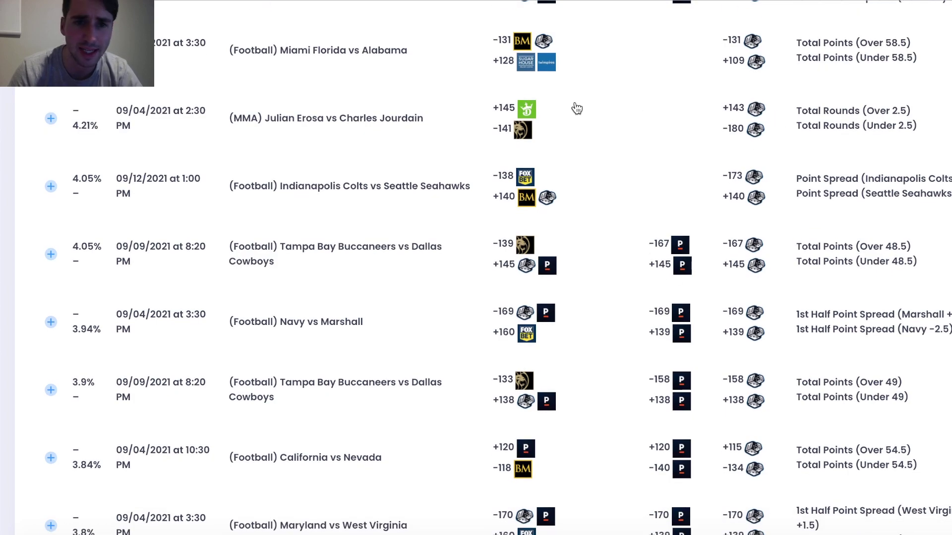
- Open the Erosa vs Jourdain Total Rounds odds comparison across sportsbooks
left_click(404, 121)
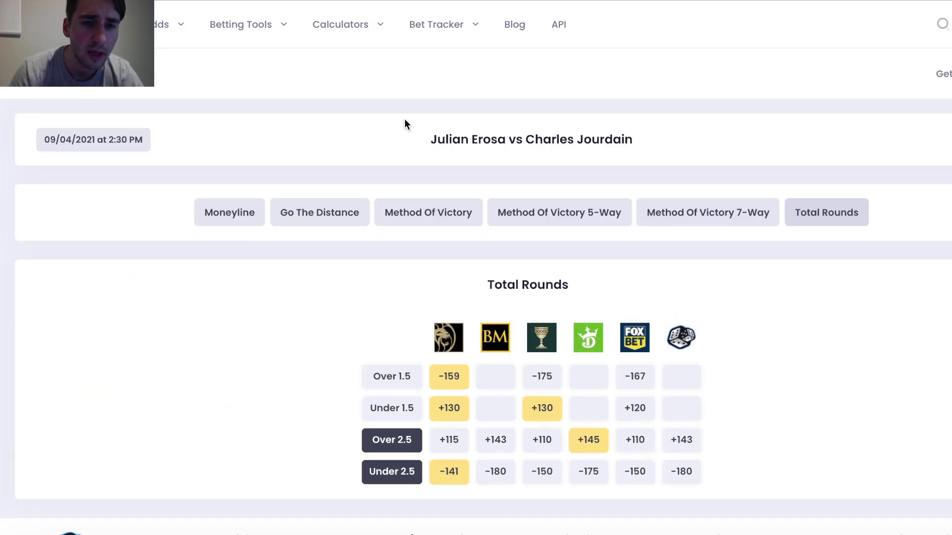
scroll(502, 273, "down", 2)
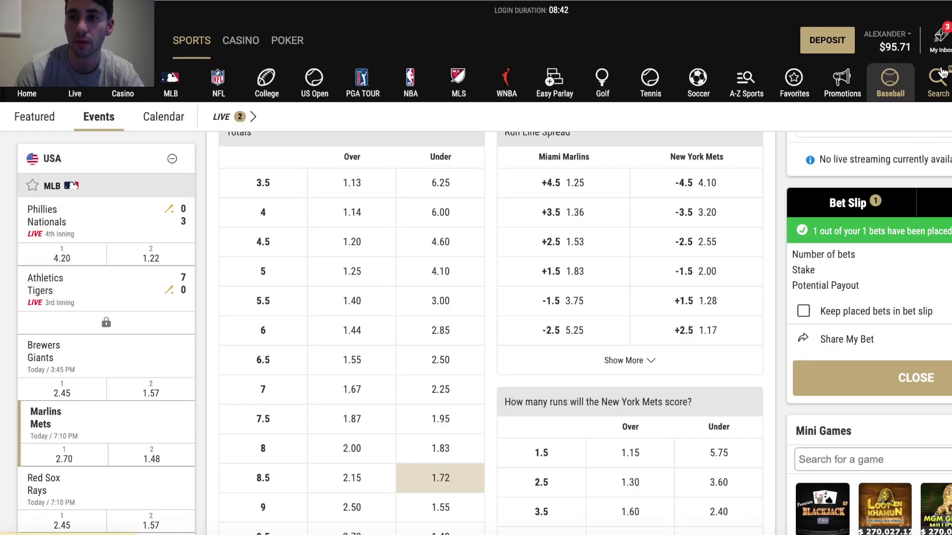
- Search BetMGM for 'erosa' and open the Julian Erosa vs Charles Jourdain fight markets
left_click(937, 80)
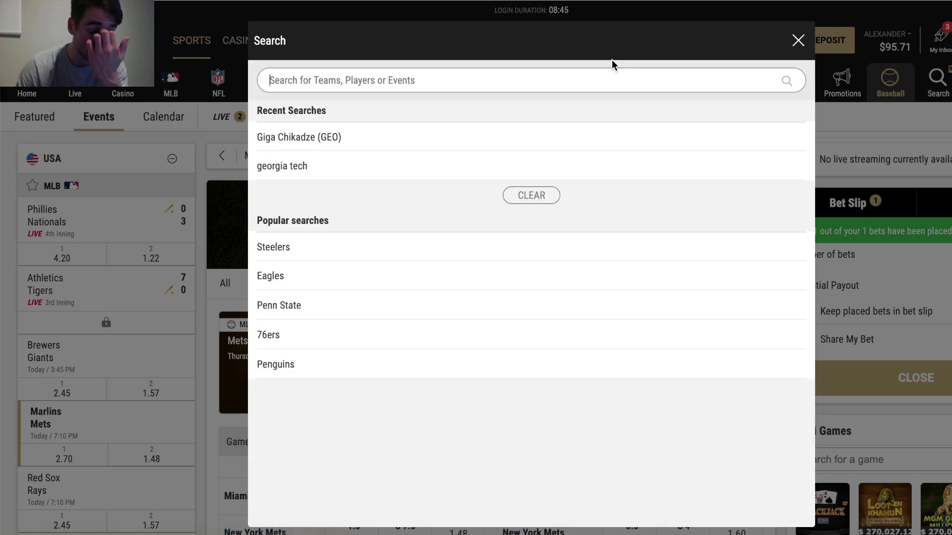
type("erosa")
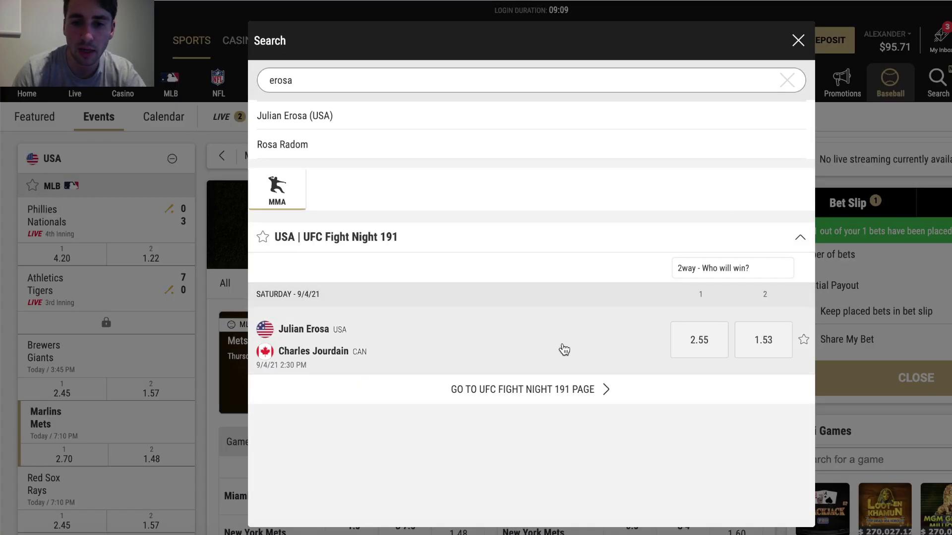
left_click(297, 345)
scroll(549, 402, "down", 3)
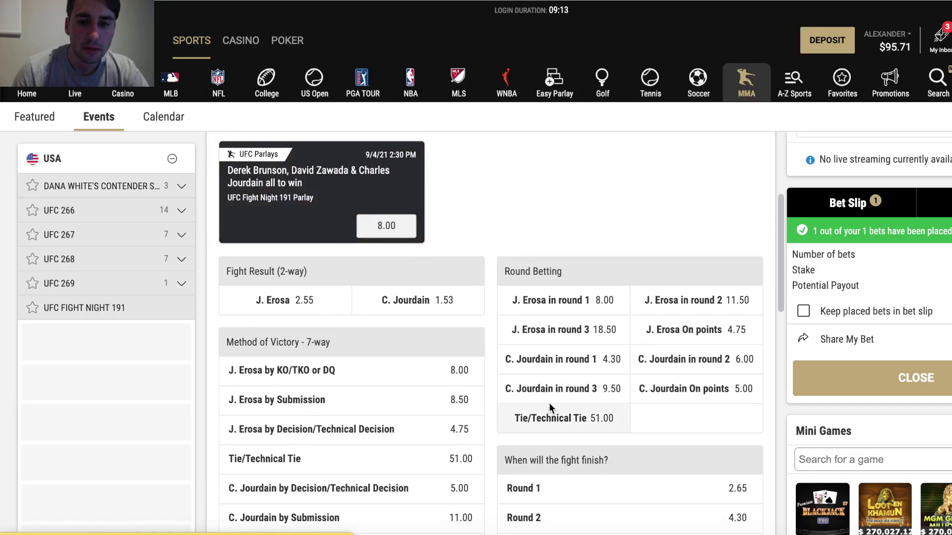
scroll(549, 403, "down", 3)
scroll(447, 376, "up", 3)
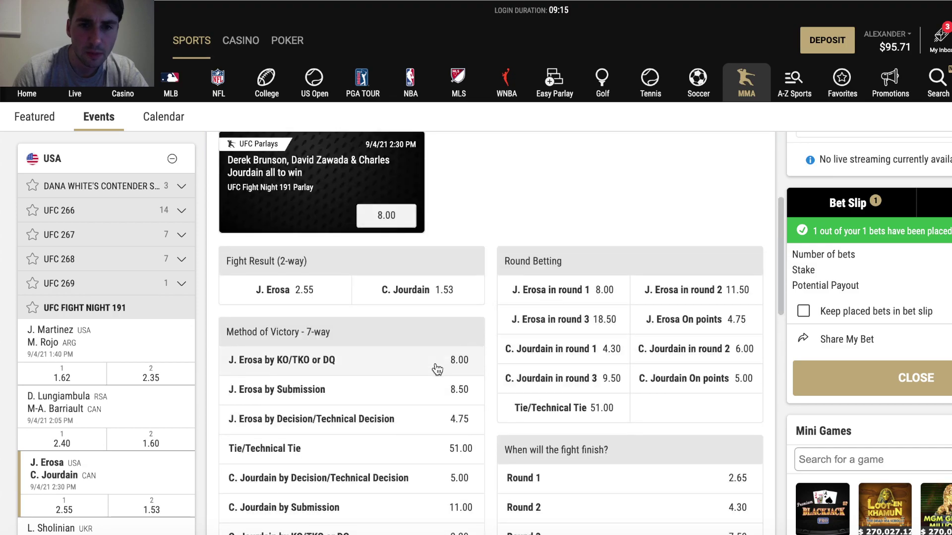
scroll(436, 370, "down", 3)
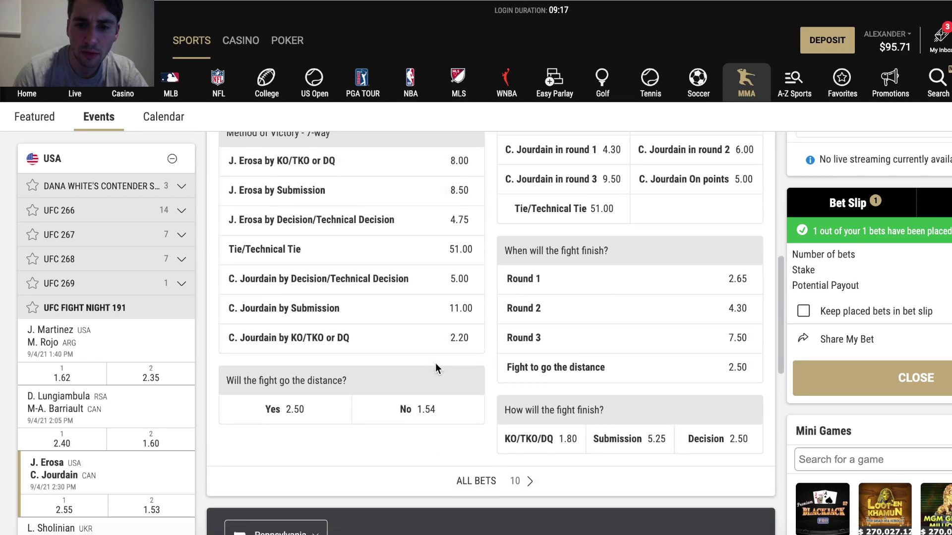
- Place an Under 2.5 total rounds bet at 1.71 on Erosa–Jourdain, confirming the adjusted stake
left_click(476, 481)
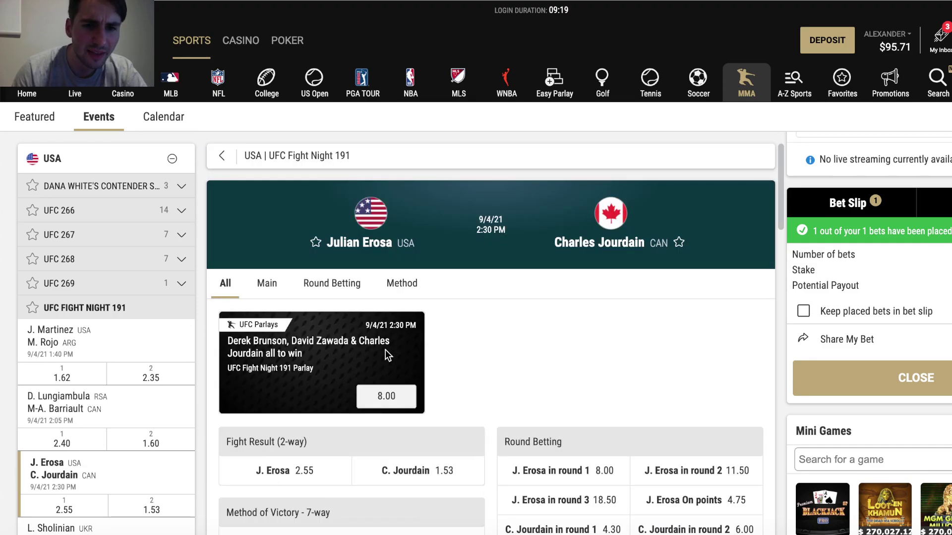
left_click(335, 286)
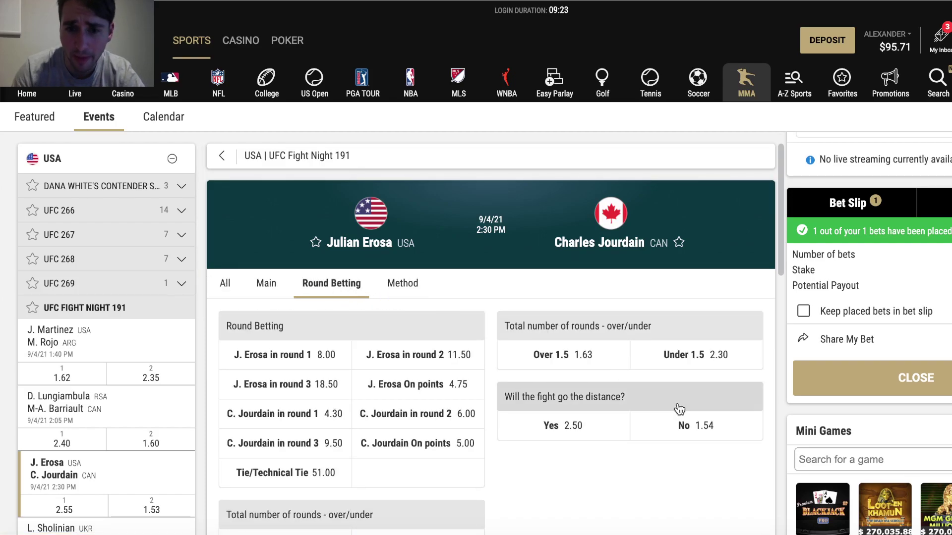
scroll(432, 419, "down", 3)
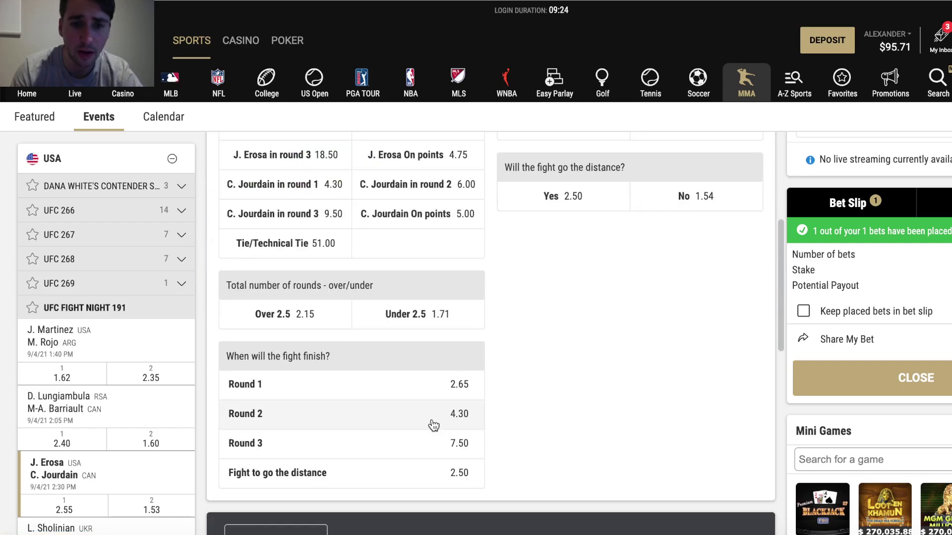
left_click(439, 316)
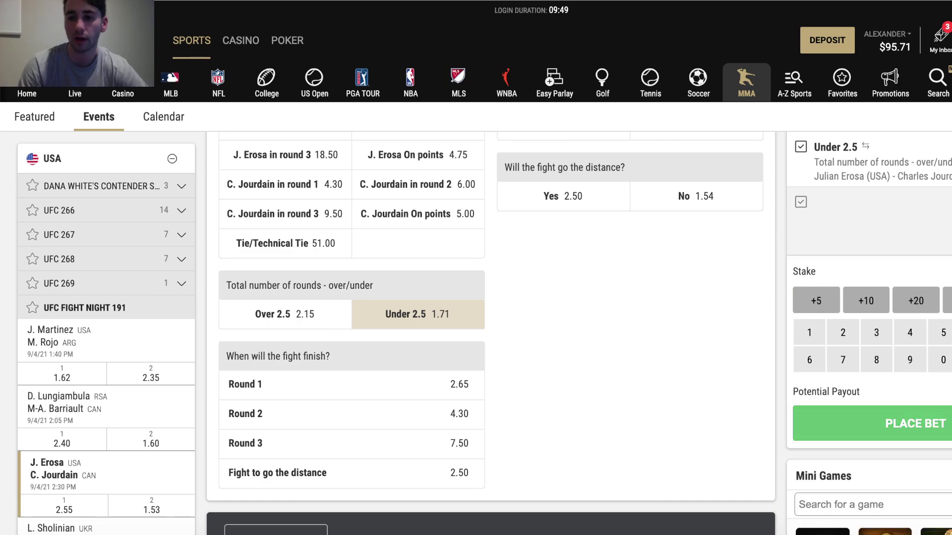
left_click(916, 423)
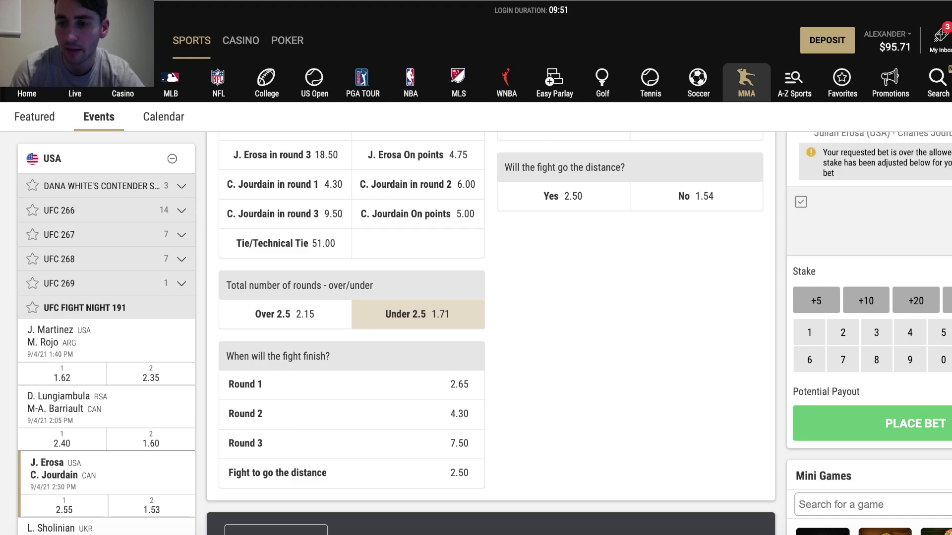
left_click(914, 423)
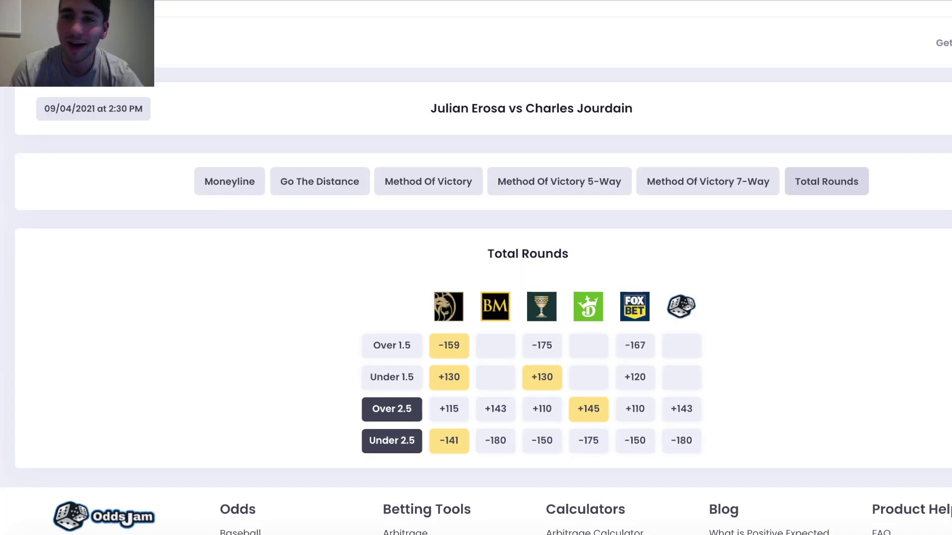
scroll(421, 31, "up", 1)
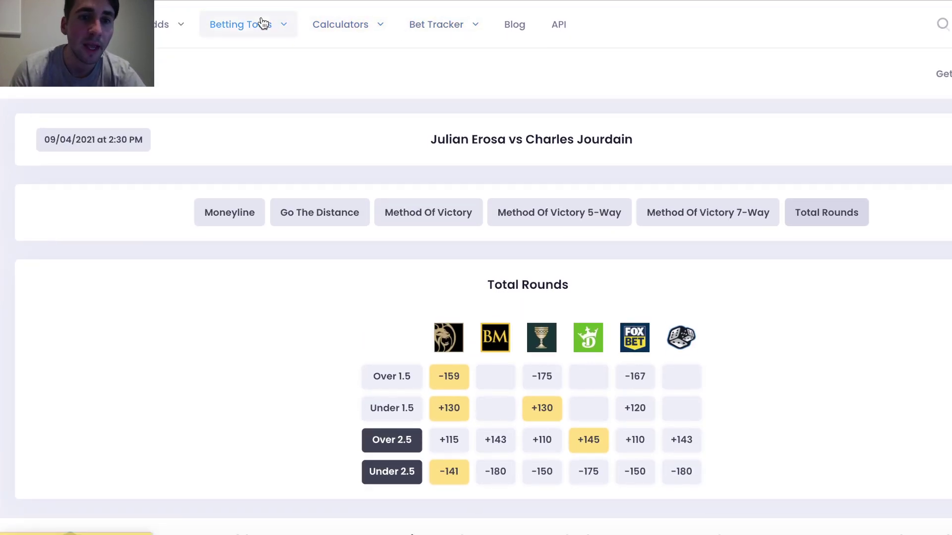
- Reopen the Positive EV list from Betting Tools to load newer opportunities
mouse_move(247, 24)
left_click(273, 168)
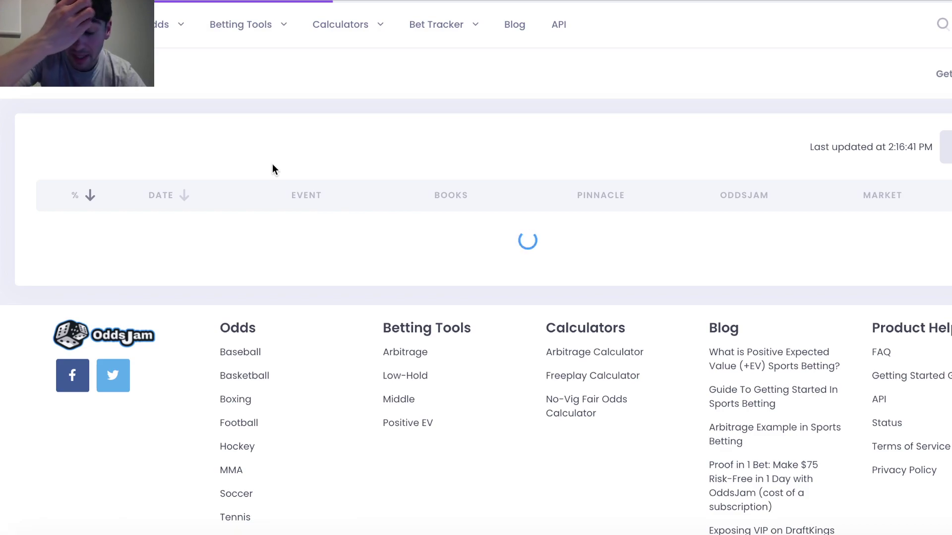